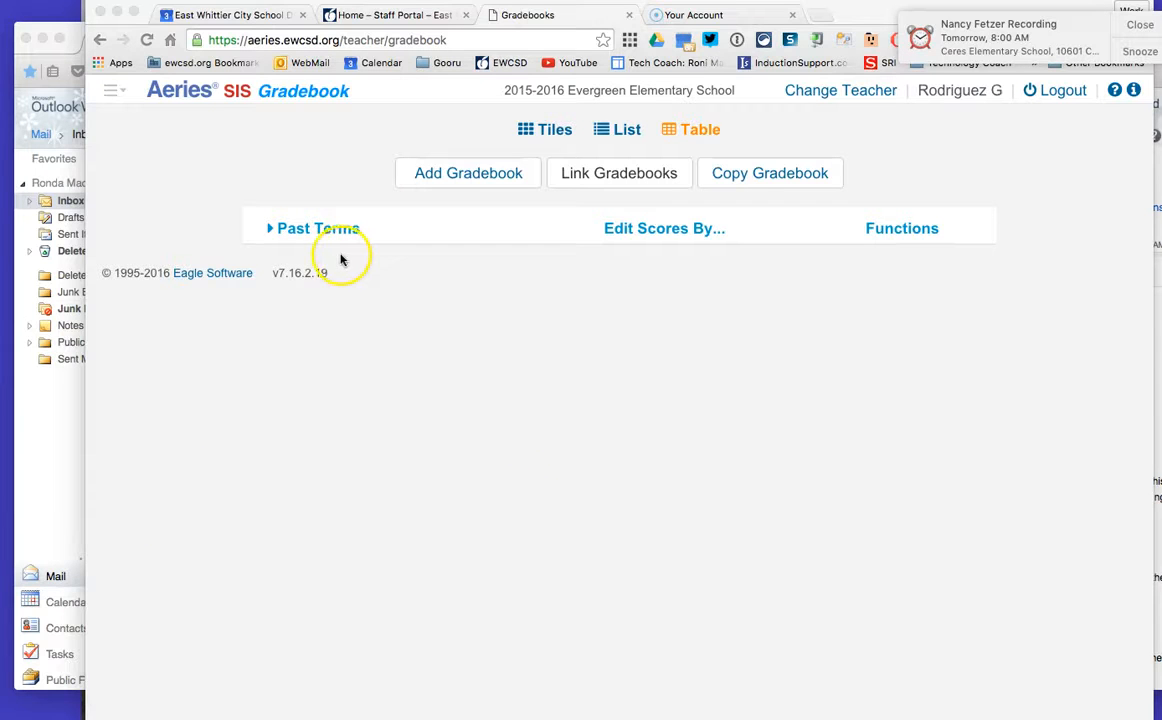
# Step: Open the Math Unit Tests - COPY gradebook's Options and review its total-grade and display date ranges
pyautogui.click(300, 229)
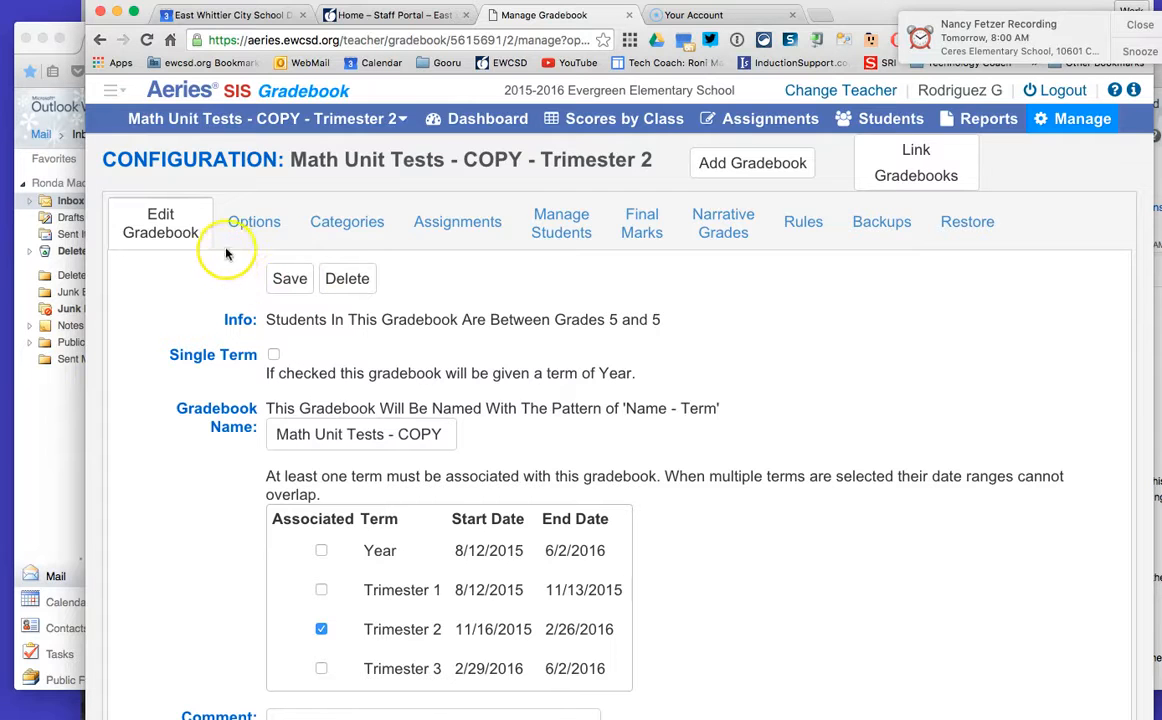
pyautogui.click(256, 228)
pyautogui.hscroll(2, 733, 407)
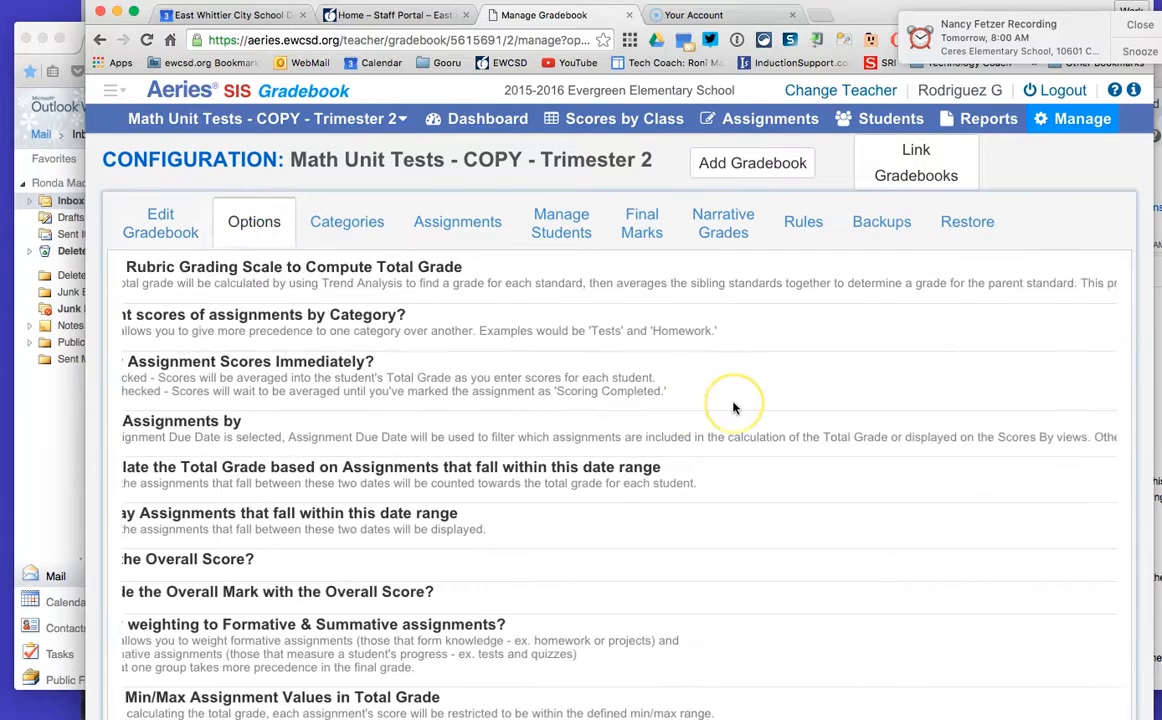
pyautogui.hscroll(10, 733, 407)
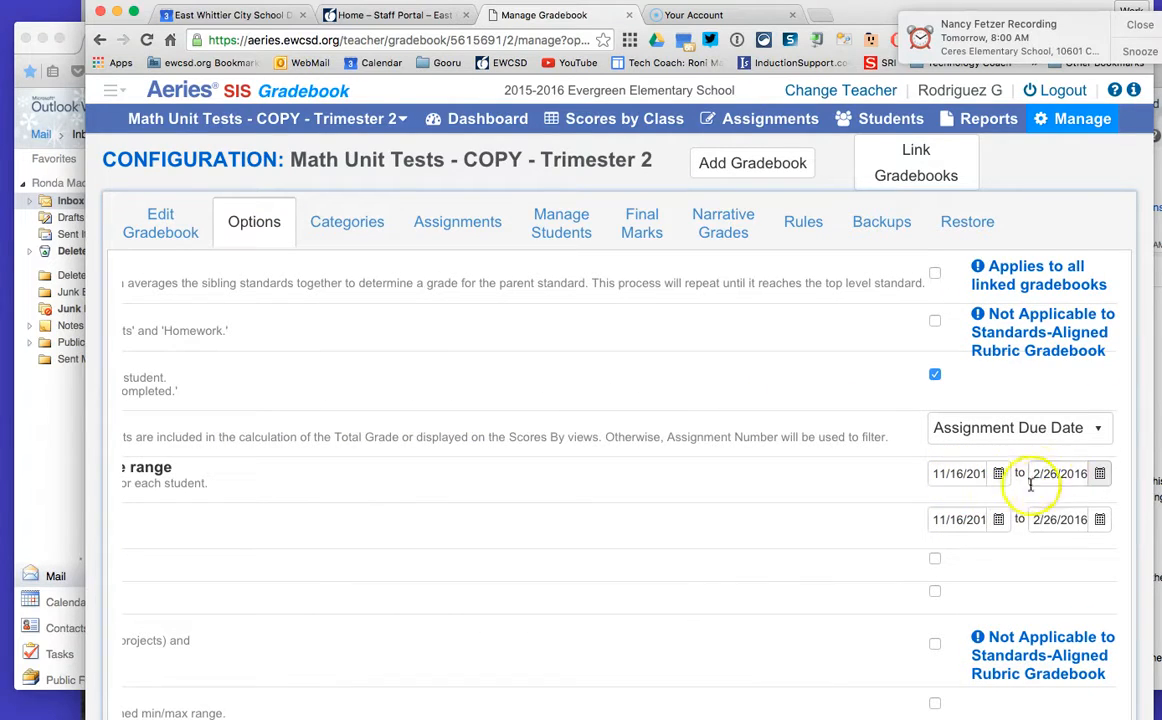
pyautogui.hscroll(-10, 650, 507)
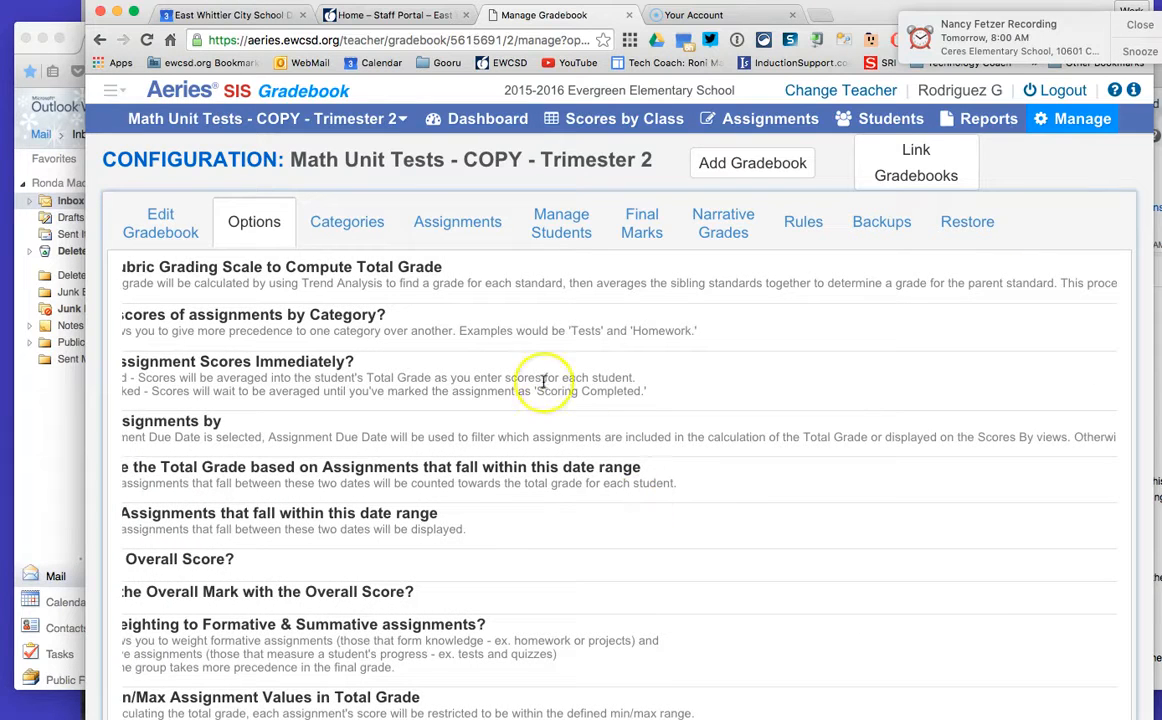
# Step: On Manage Students, set the second student's start date to 11/16/2015 using the calendar
pyautogui.click(560, 230)
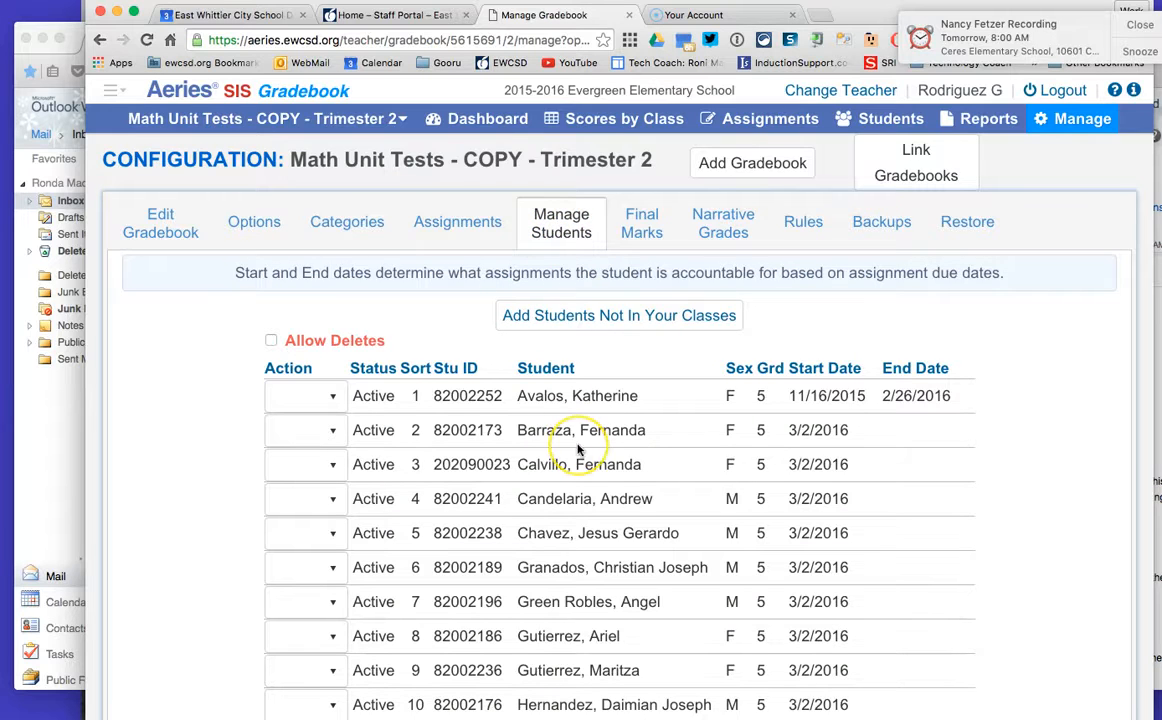
pyautogui.scroll(-3, 577, 450)
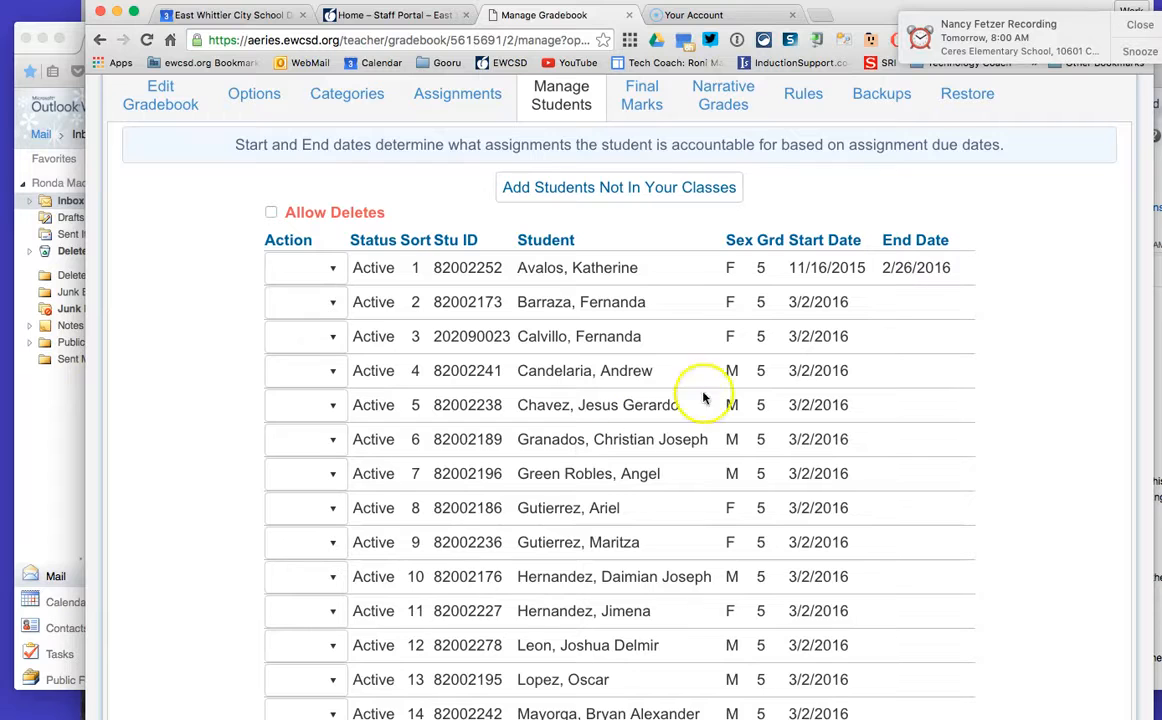
pyautogui.click(822, 303)
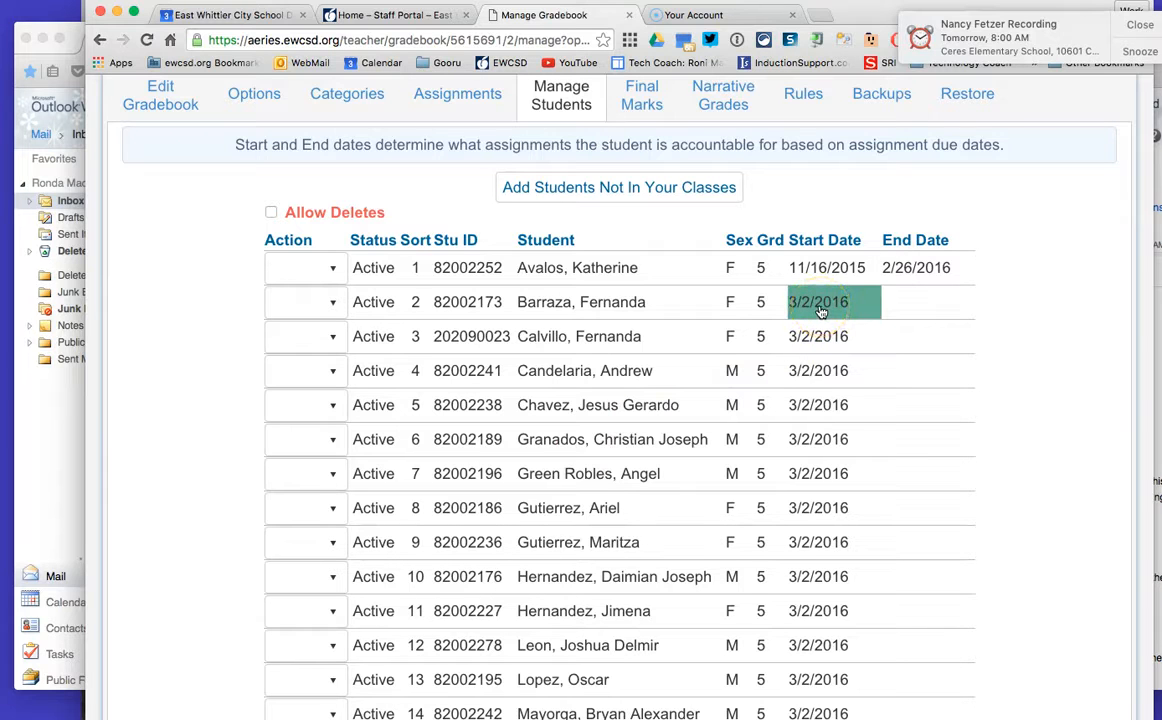
pyautogui.click(820, 306)
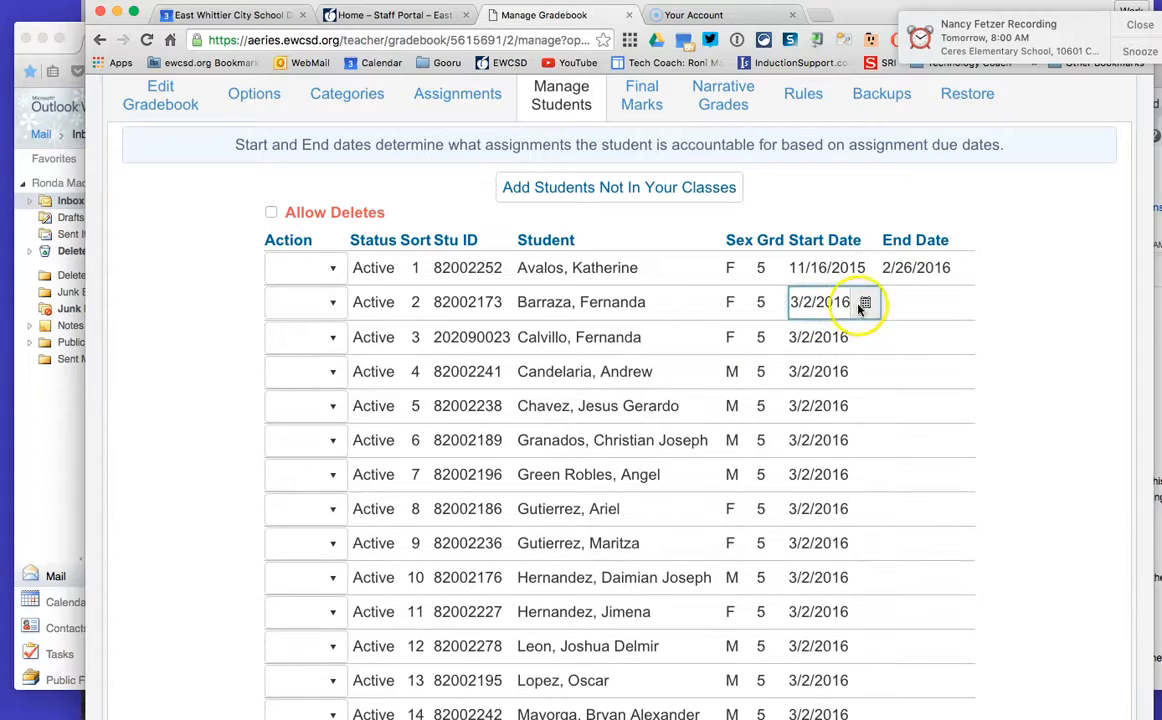
pyautogui.click(866, 304)
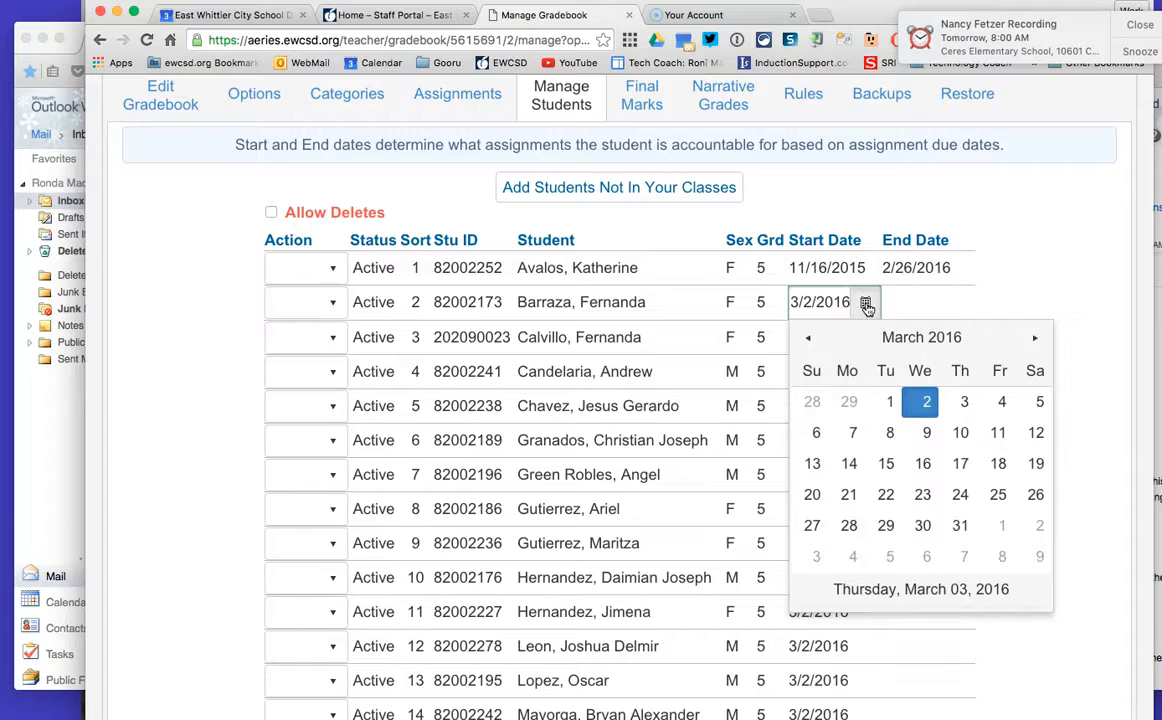
pyautogui.click(808, 339)
pyautogui.click(808, 339)
pyautogui.click(808, 339)
pyautogui.click(808, 339)
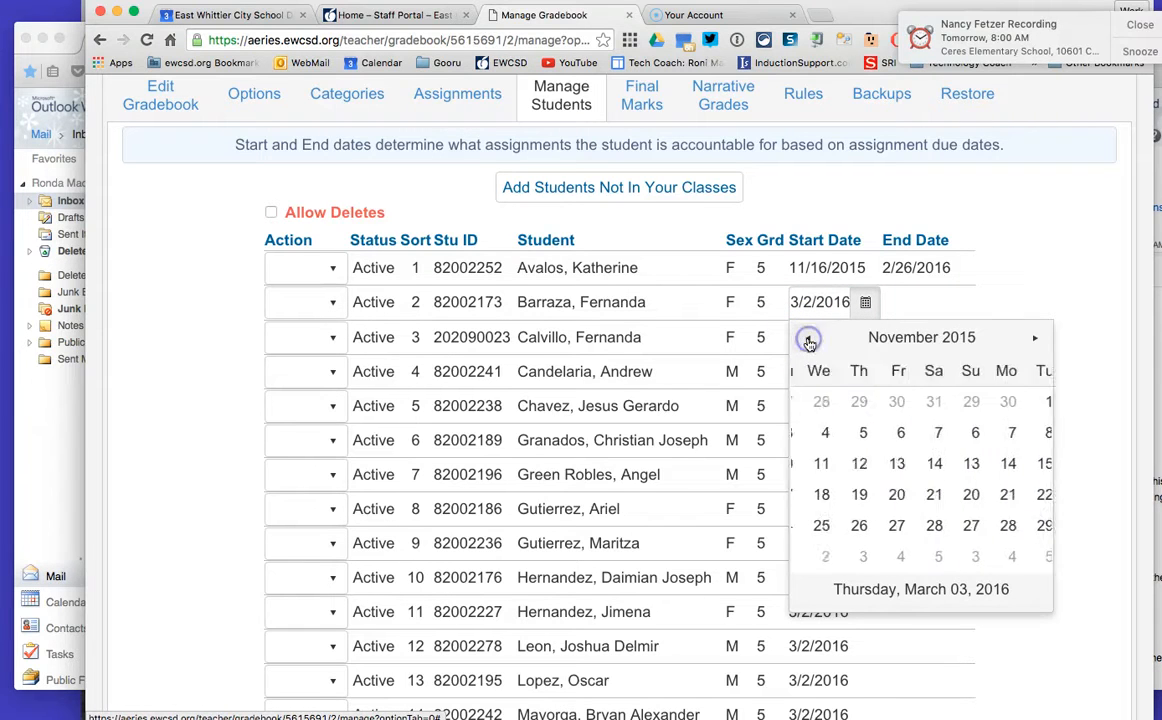
pyautogui.click(849, 496)
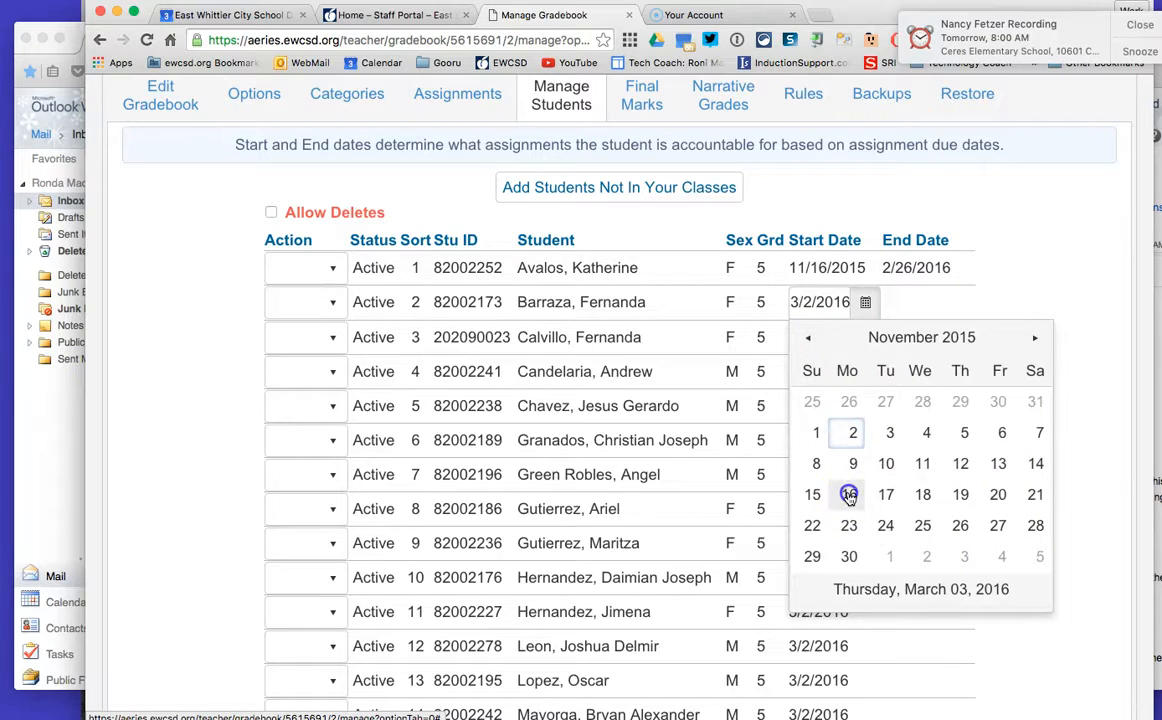
# Step: Set the same student's end date to 2/26/2016 using the calendar
pyautogui.click(908, 306)
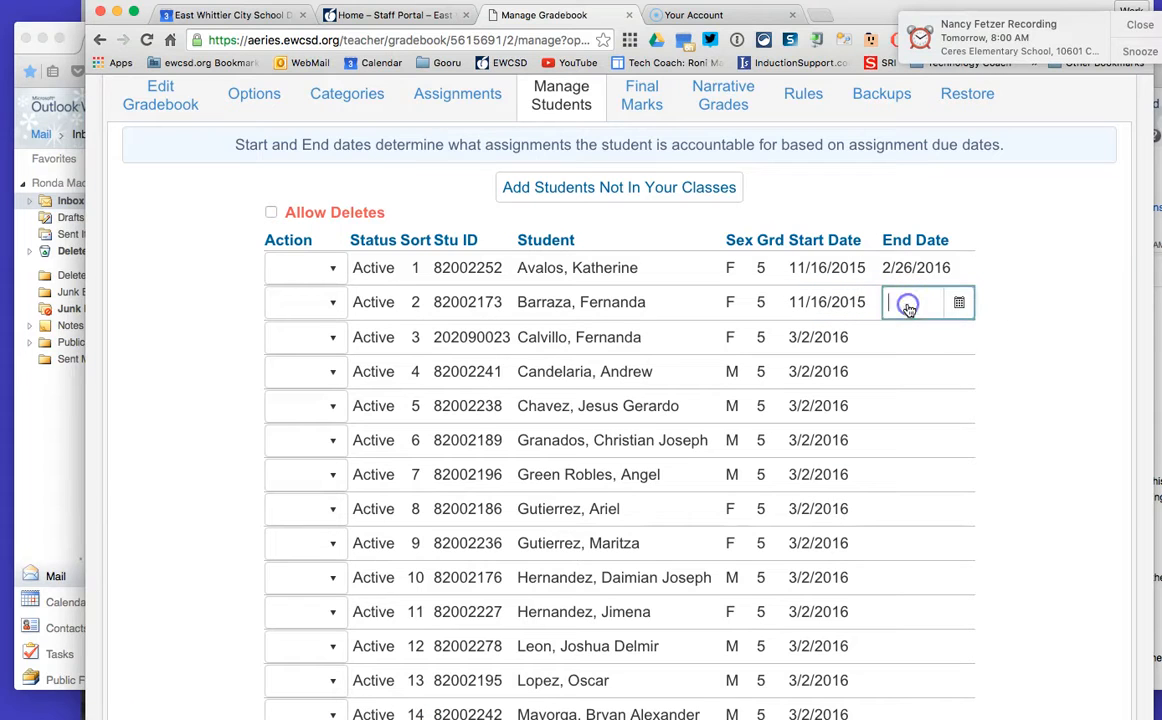
pyautogui.click(959, 303)
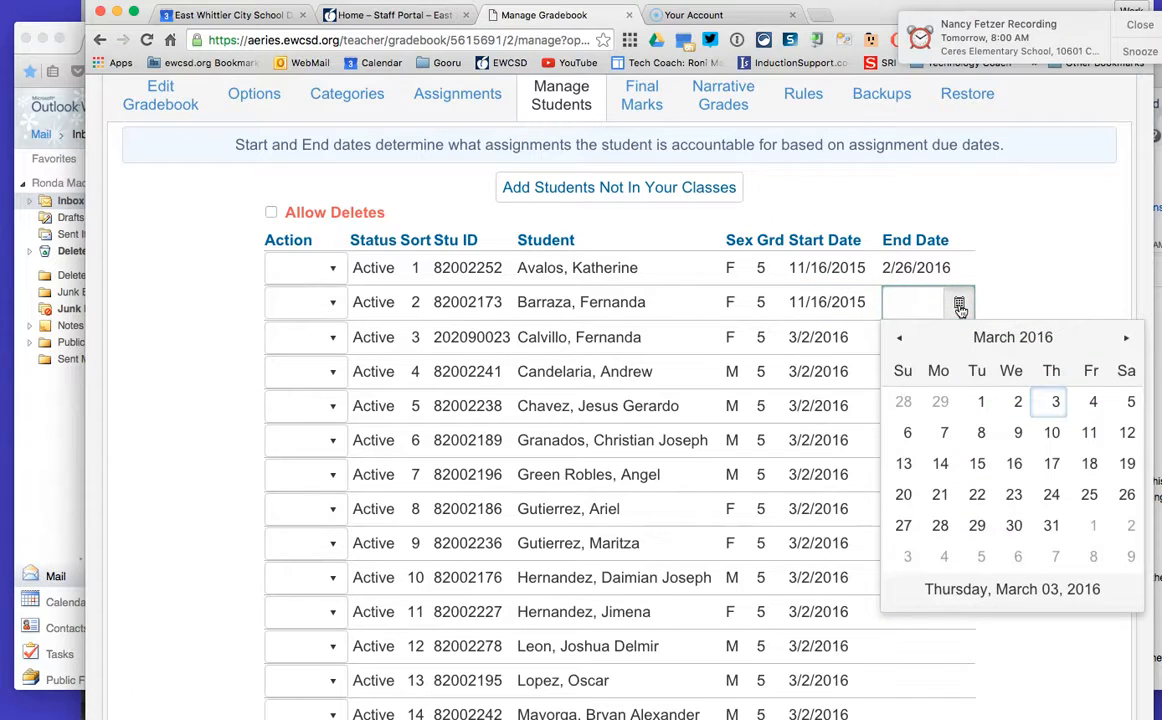
pyautogui.click(899, 338)
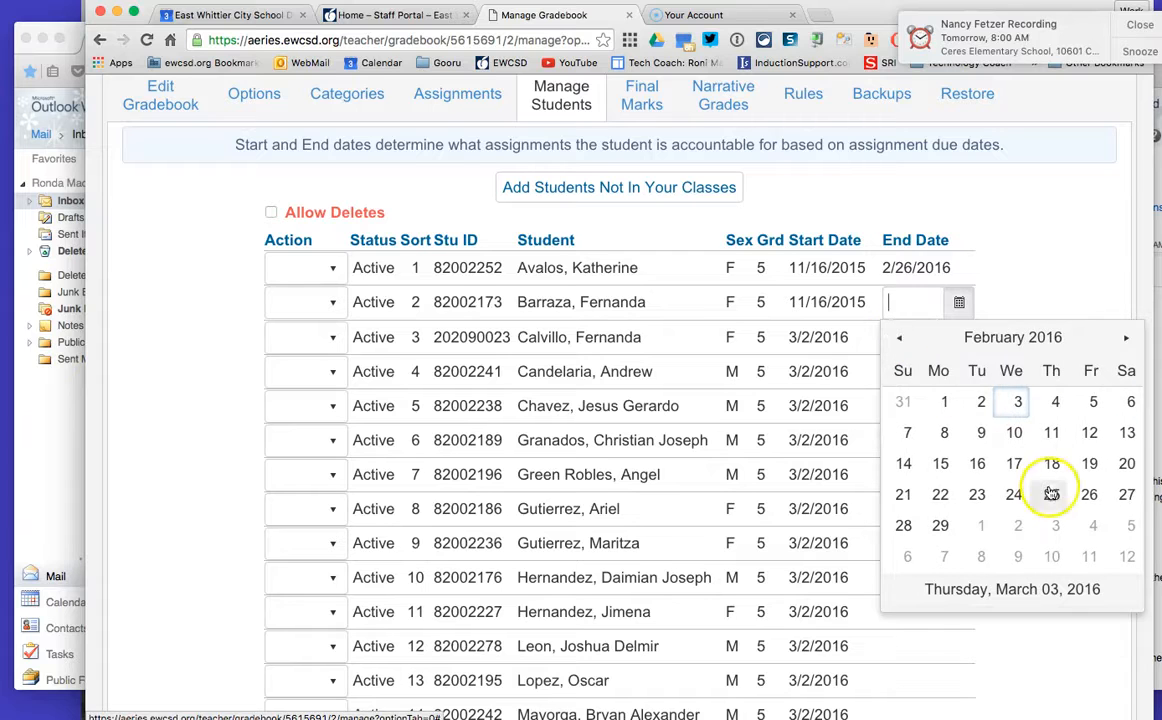
pyautogui.click(1089, 494)
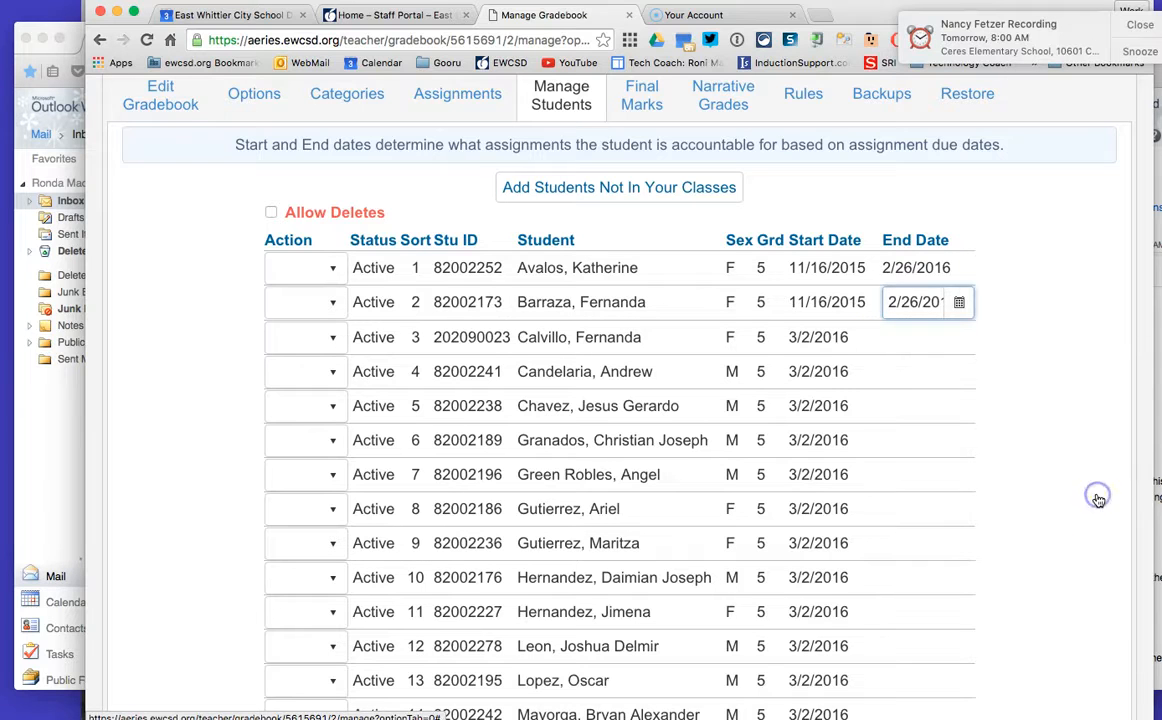
# Step: Return to the gradebooks list
pyautogui.click(820, 340)
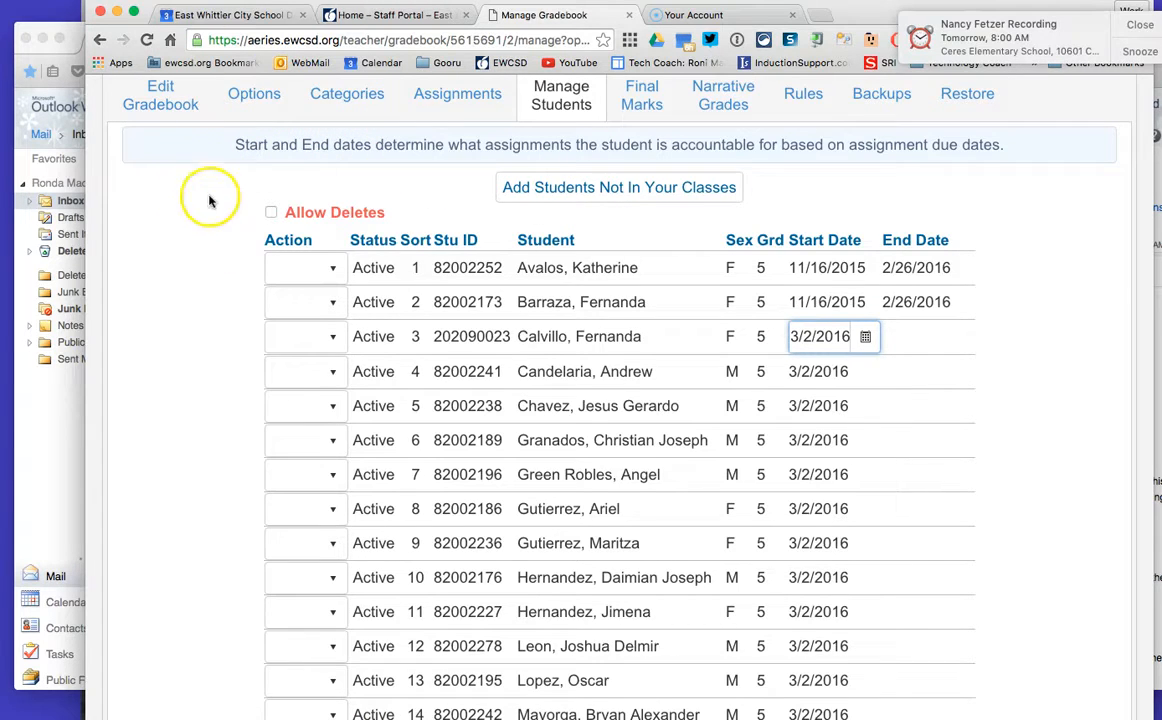
pyautogui.scroll(5, 216, 227)
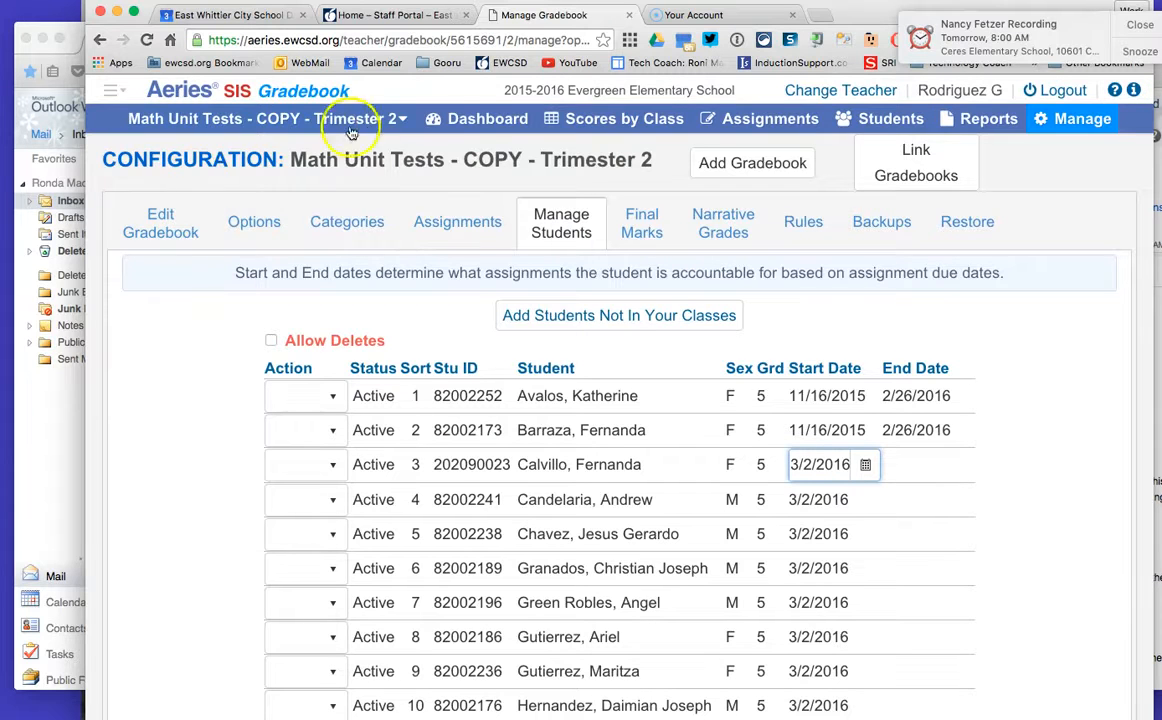
pyautogui.click(475, 120)
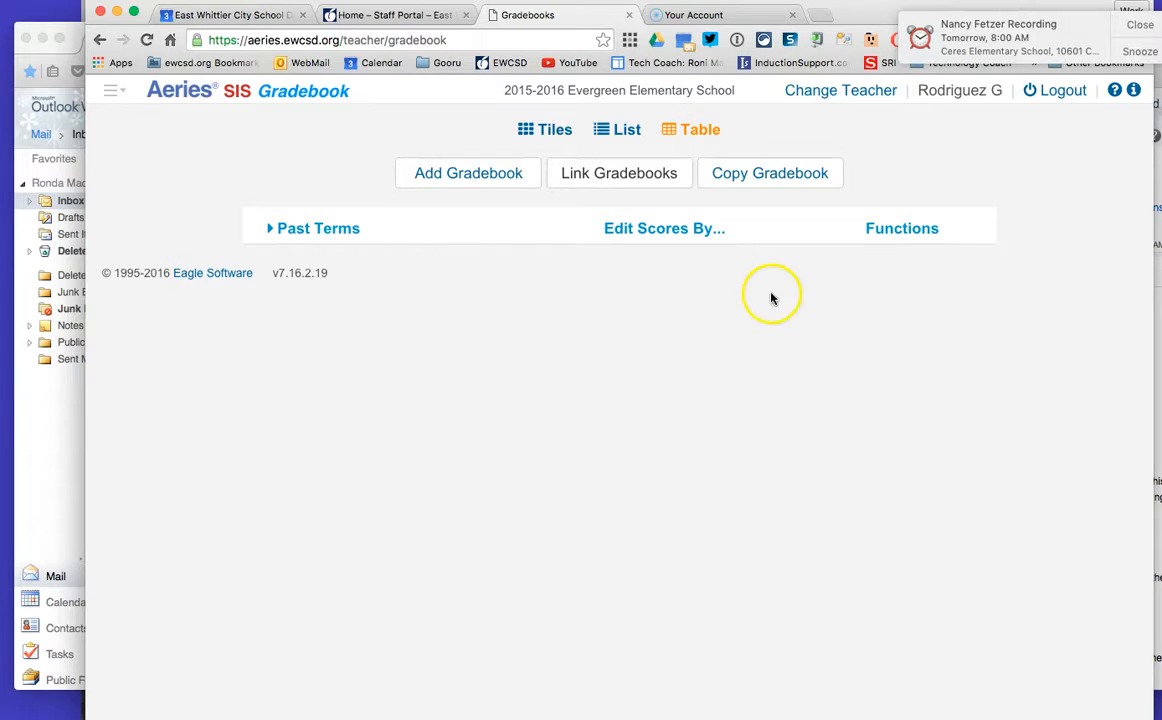
# Step: Start copying a gradebook and select Language Arts - Trimester 2 as the source
pyautogui.click(775, 179)
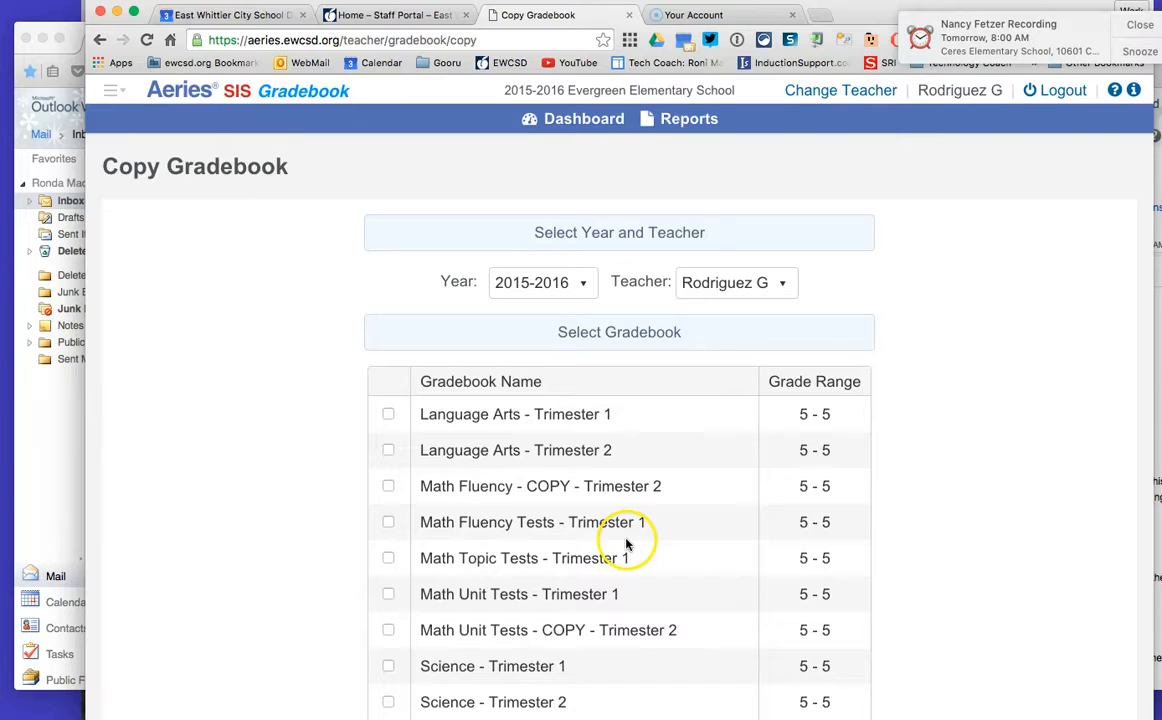
pyautogui.scroll(-3, 652, 508)
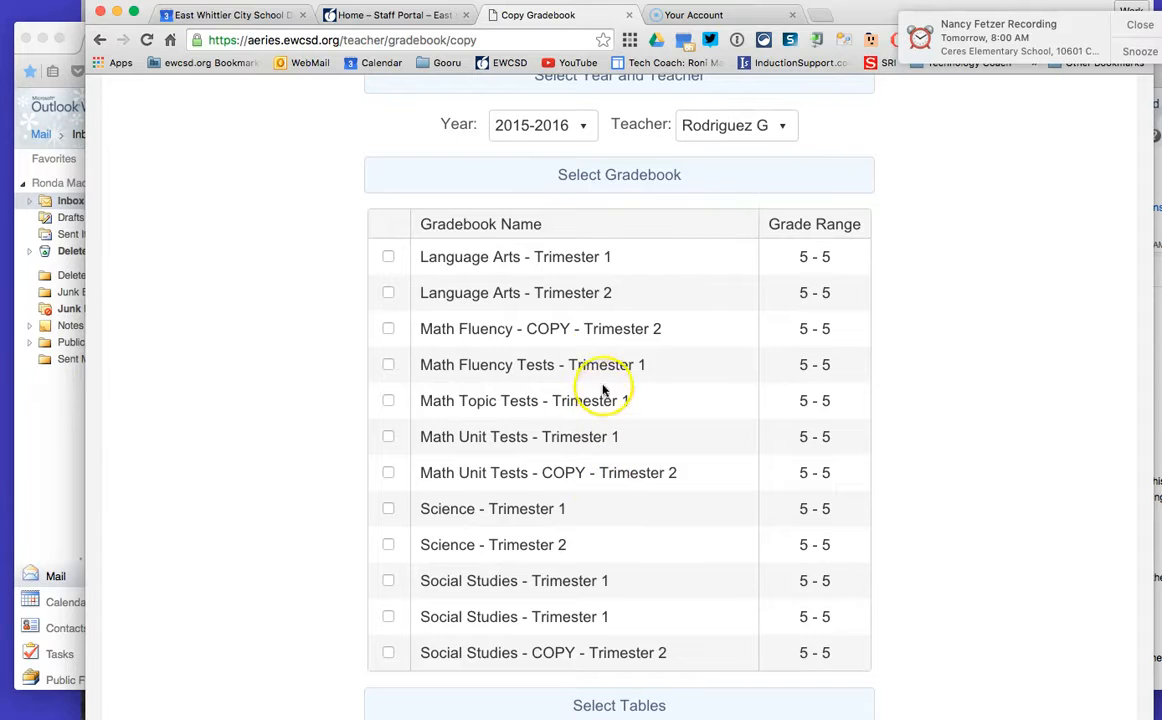
pyautogui.click(389, 294)
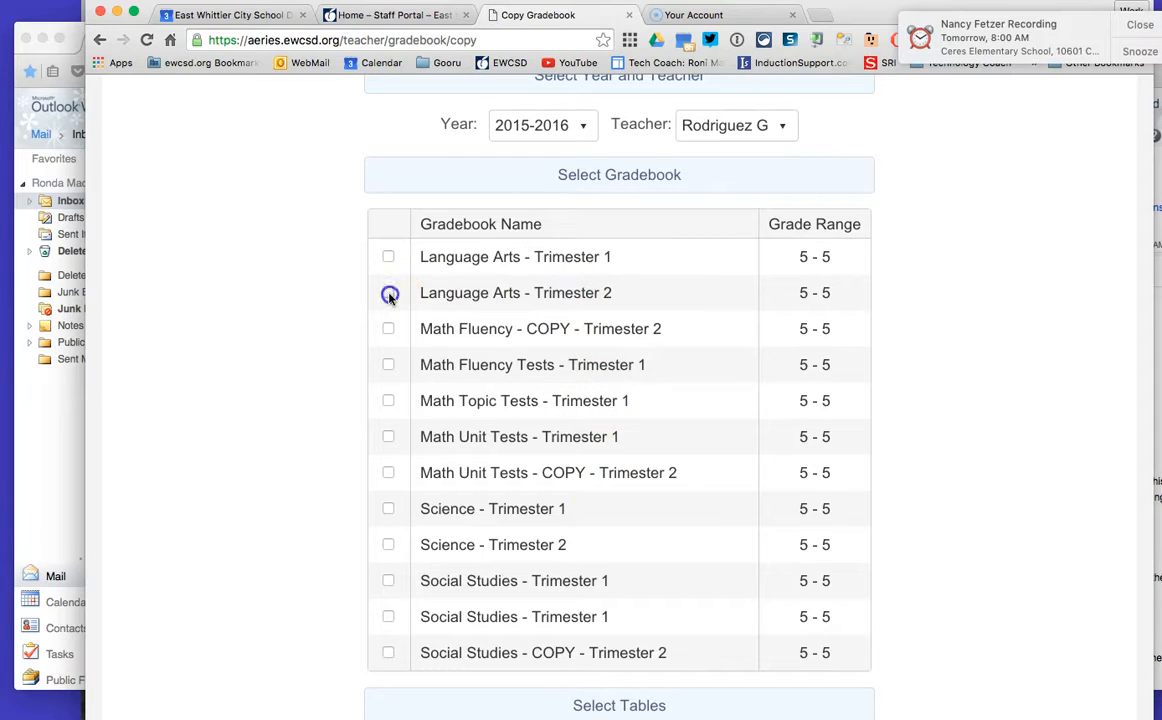
# Step: Include Final Marks, Gradebook Options, Categories and Assignments tables in the copy and save it
pyautogui.scroll(-4, 1030, 443)
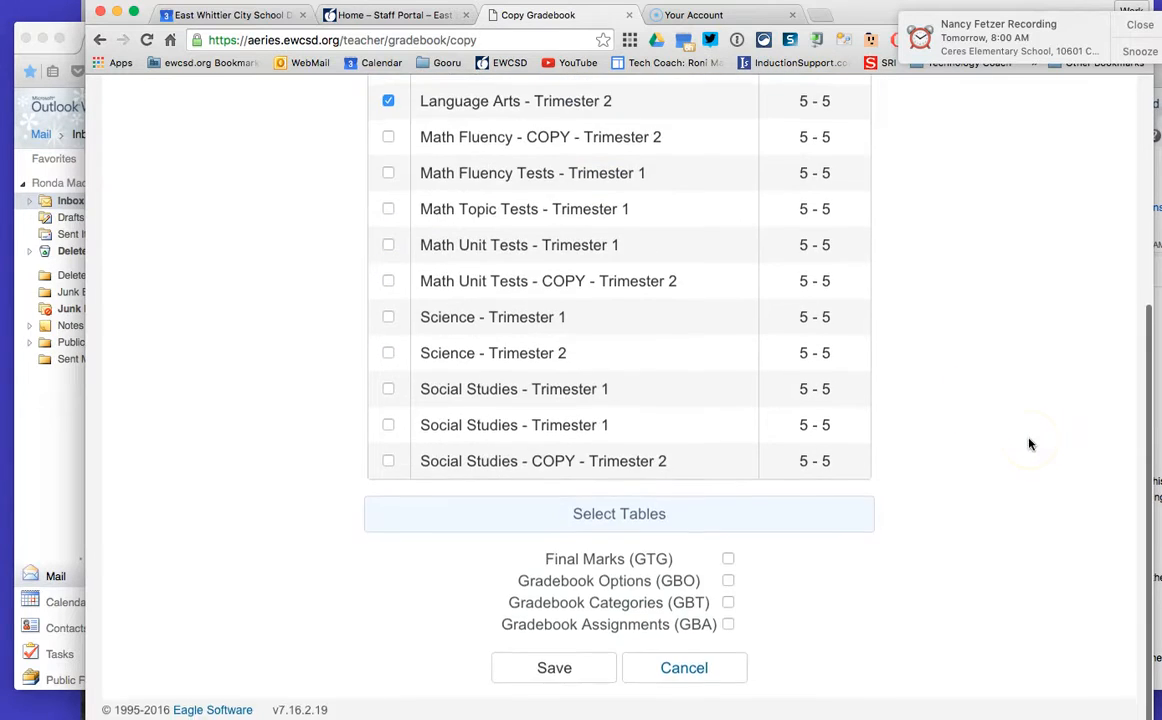
pyautogui.click(728, 563)
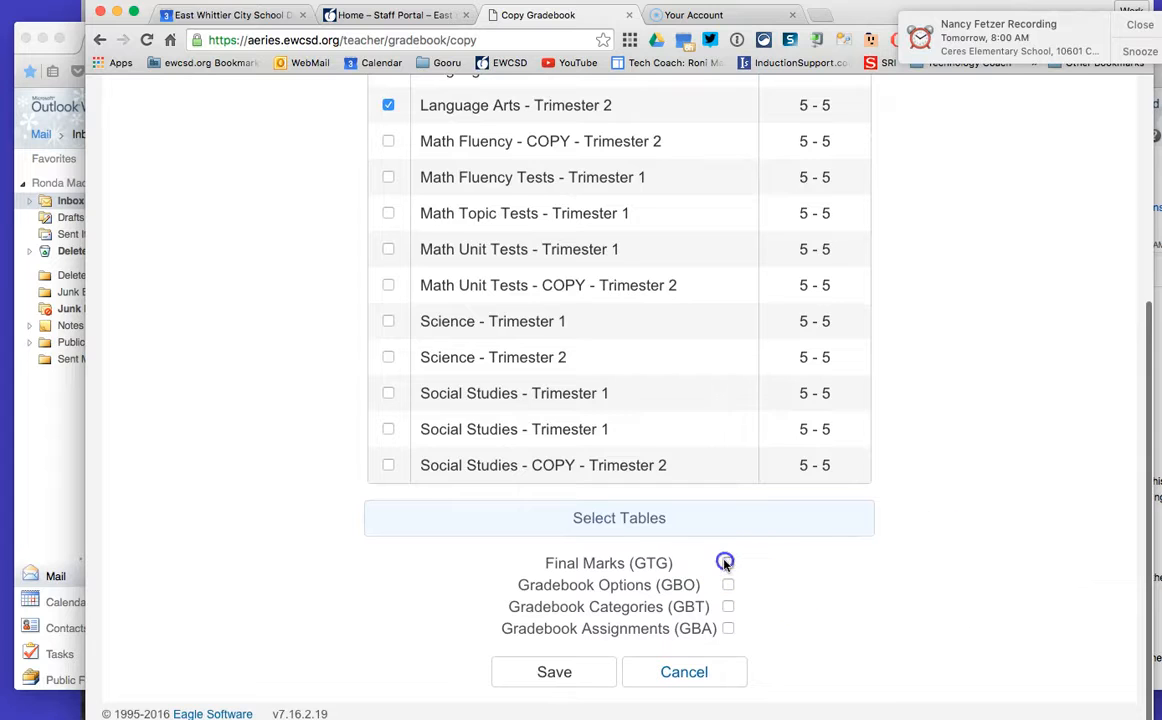
pyautogui.click(728, 585)
pyautogui.click(728, 607)
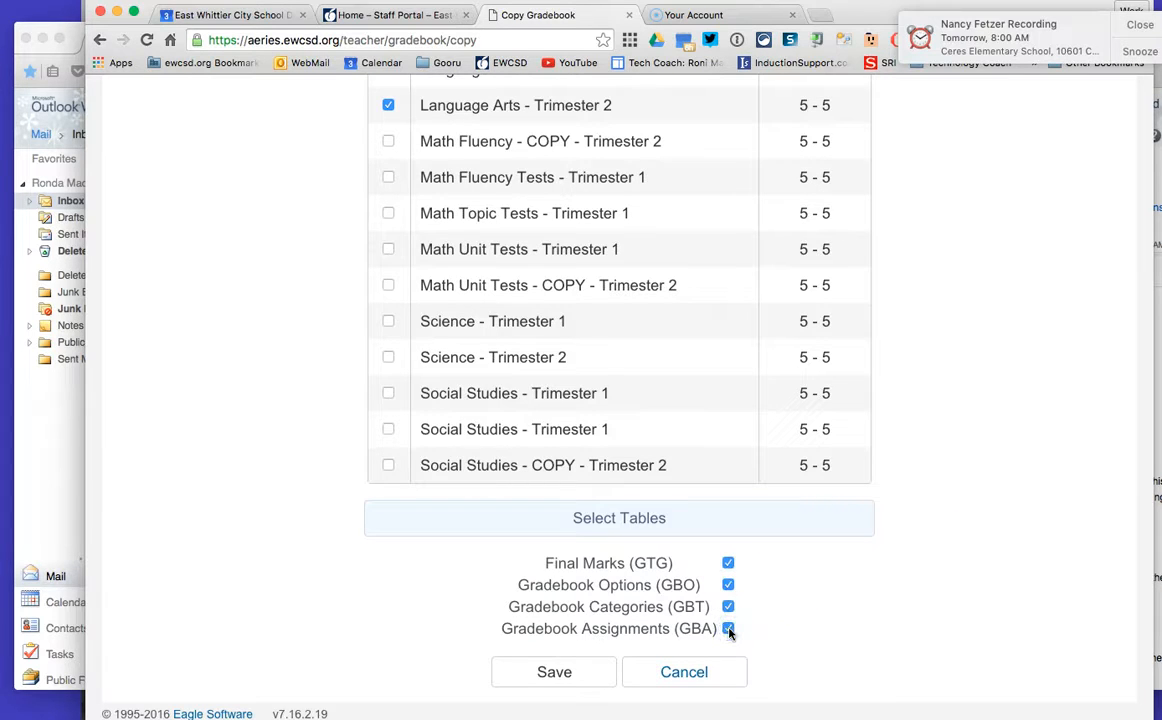
pyautogui.click(590, 668)
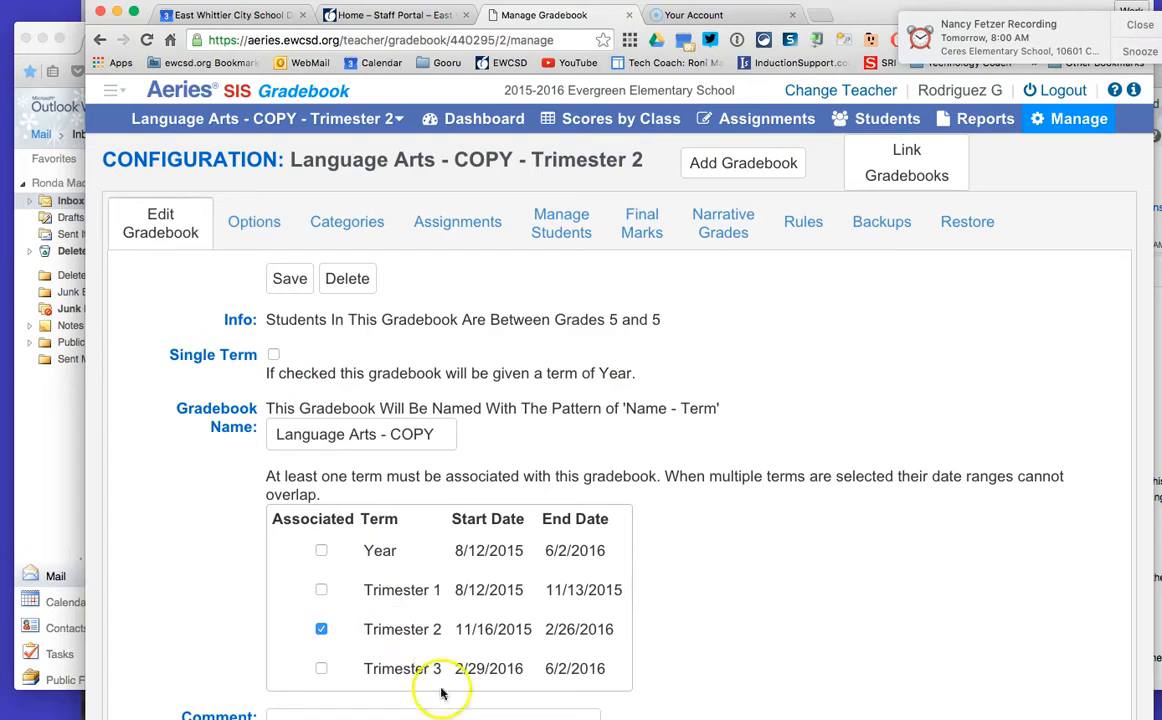
# Step: Associate Trimester 3 with the copied gradebook
pyautogui.click(320, 669)
pyautogui.click(321, 629)
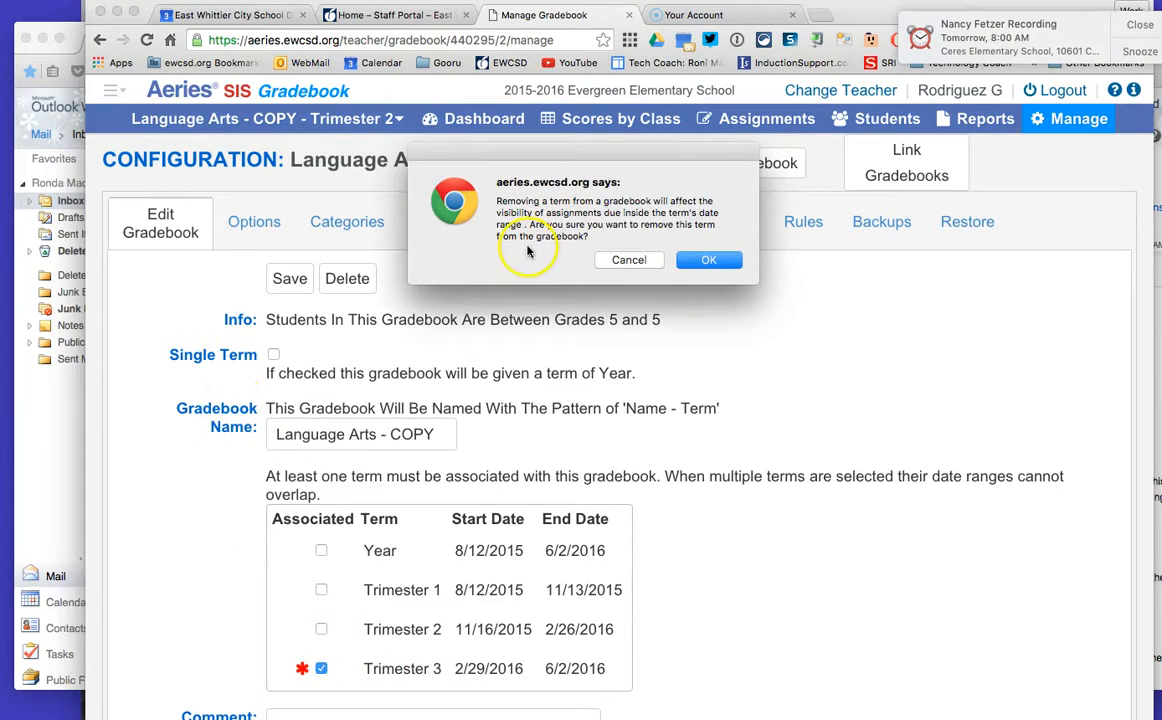
pyautogui.click(321, 629)
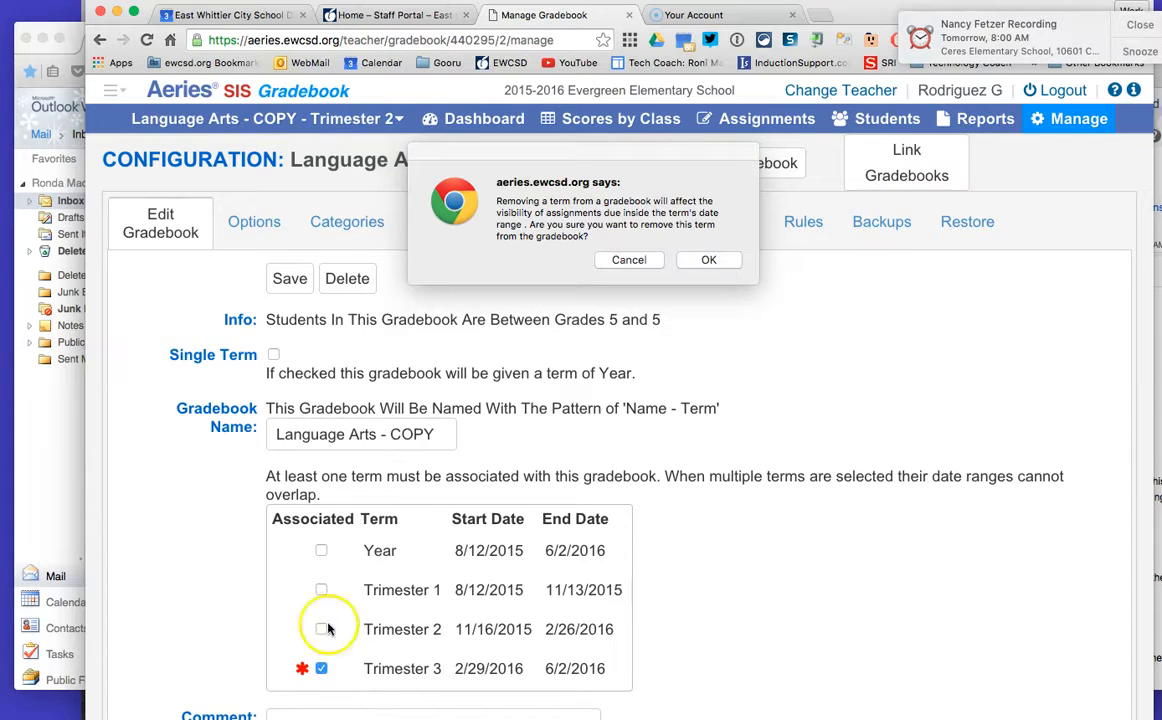
pyautogui.click(629, 262)
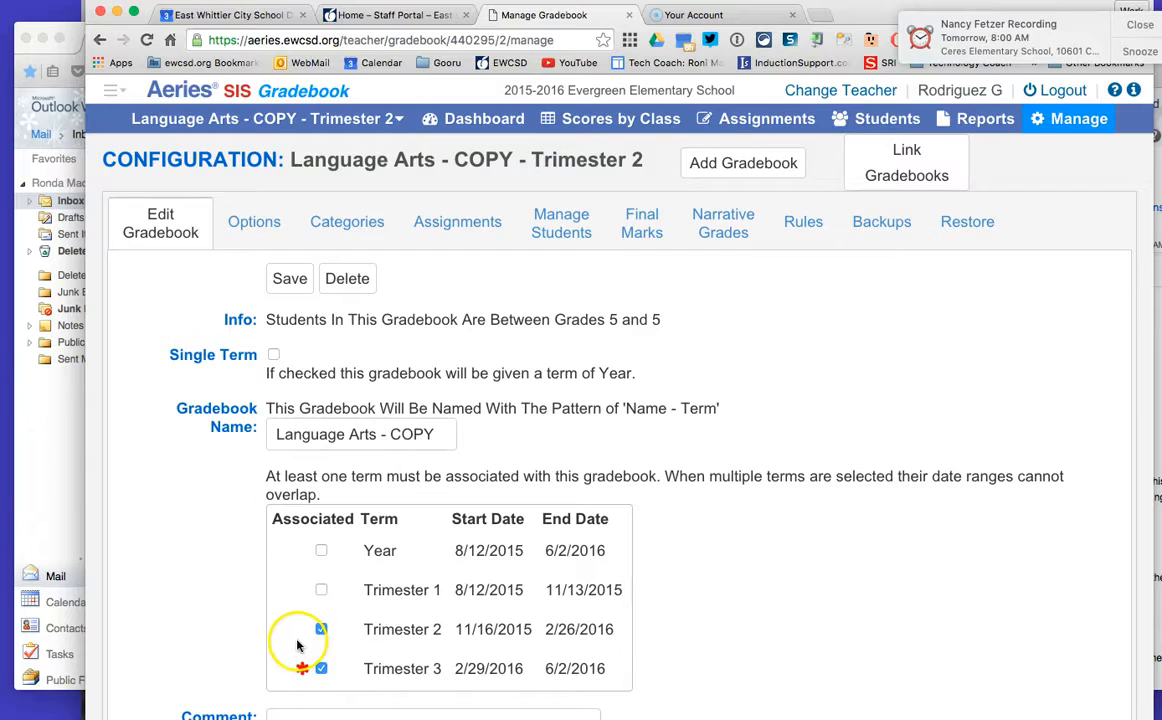
# Step: Save the gradebook's term settings and acknowledge the date-range notice
pyautogui.click(292, 280)
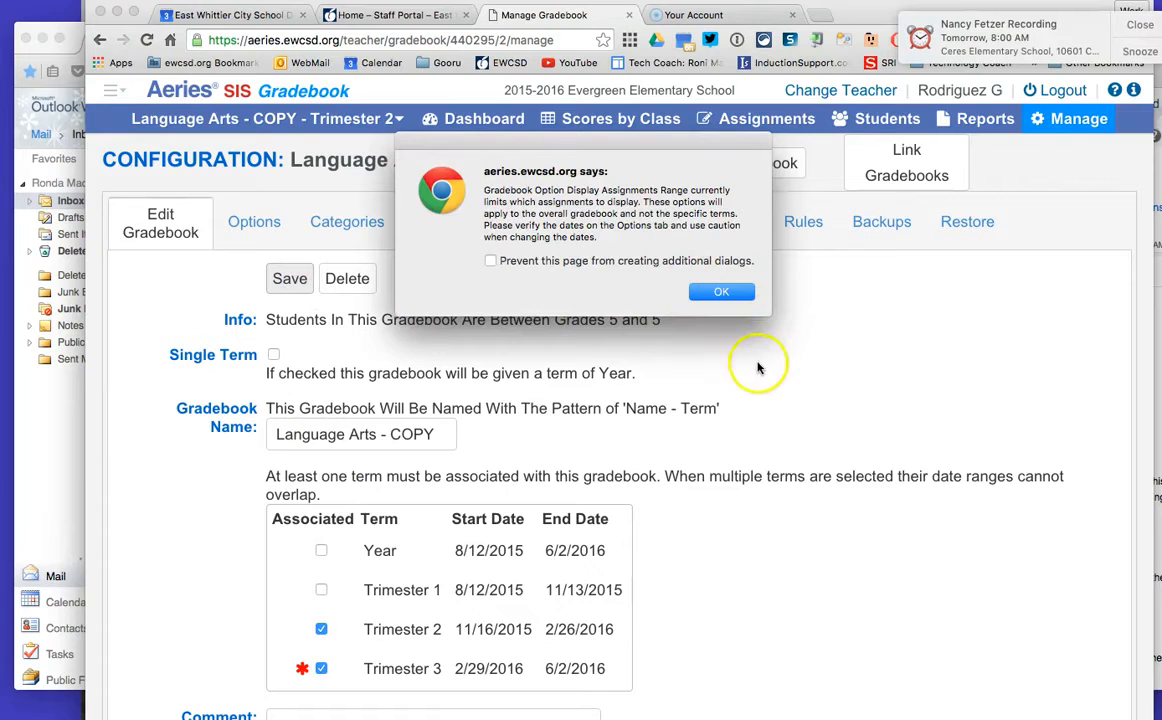
pyautogui.click(720, 293)
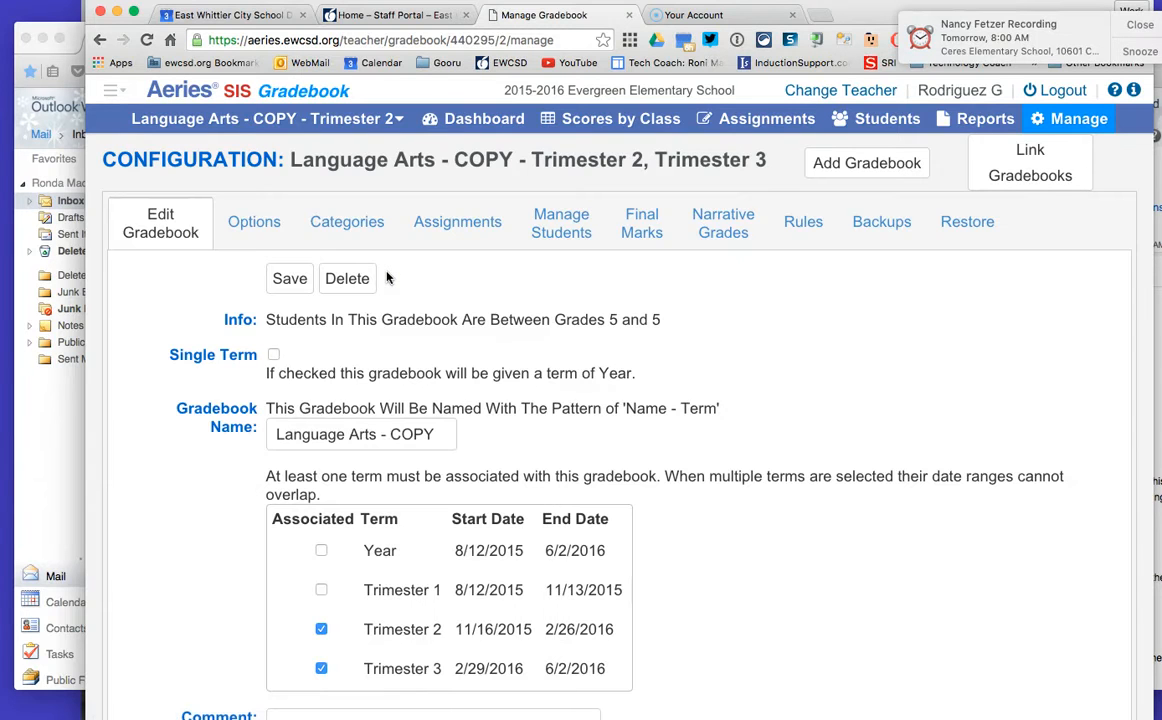
# Step: Open the gradebook options and set the start of the Calculate Total Grade date range to 2/29/2016
pyautogui.click(248, 221)
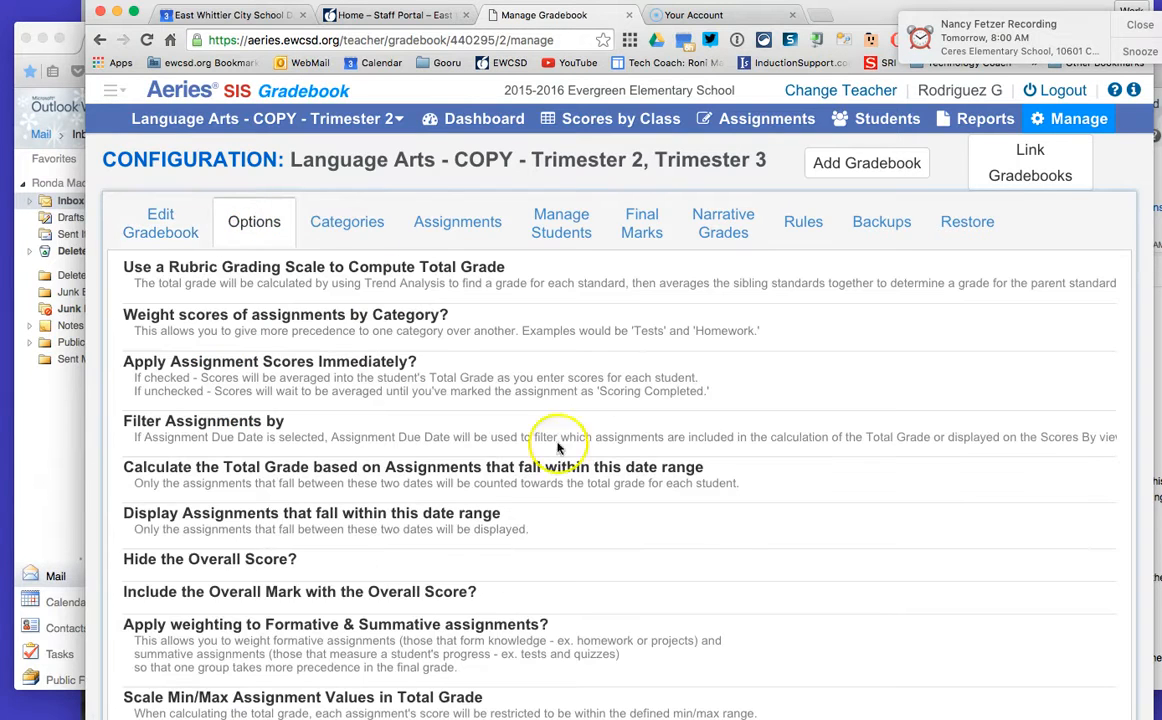
pyautogui.hscroll(10, 768, 547)
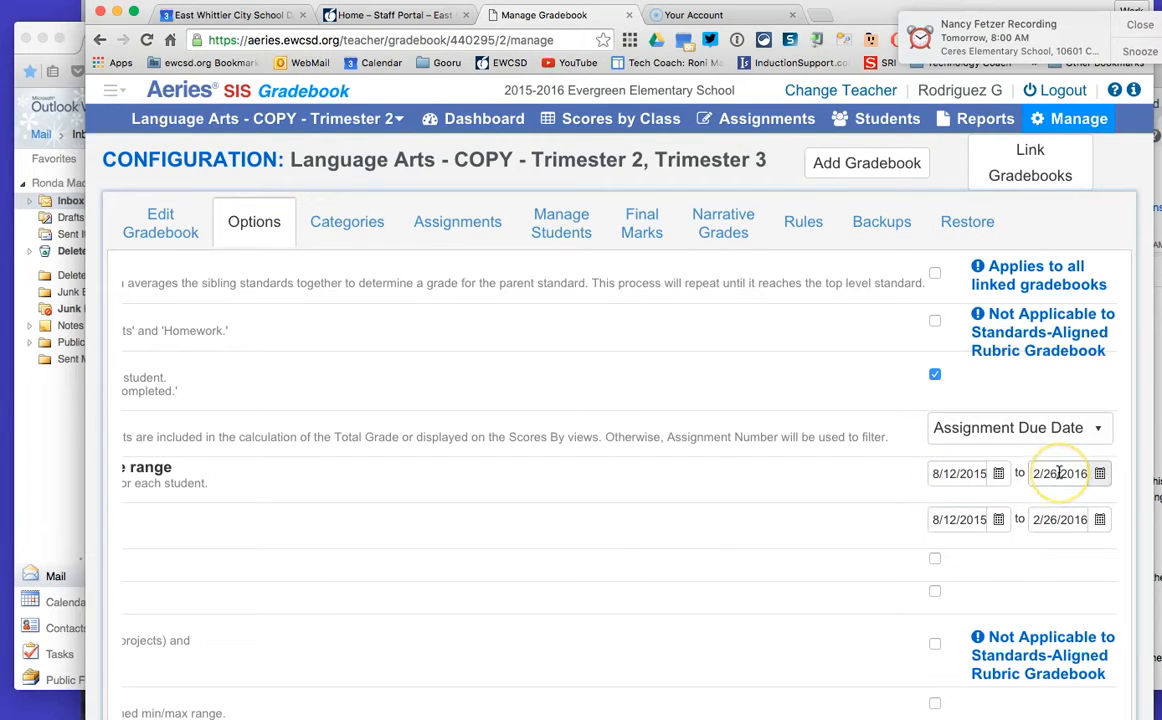
pyautogui.click(999, 474)
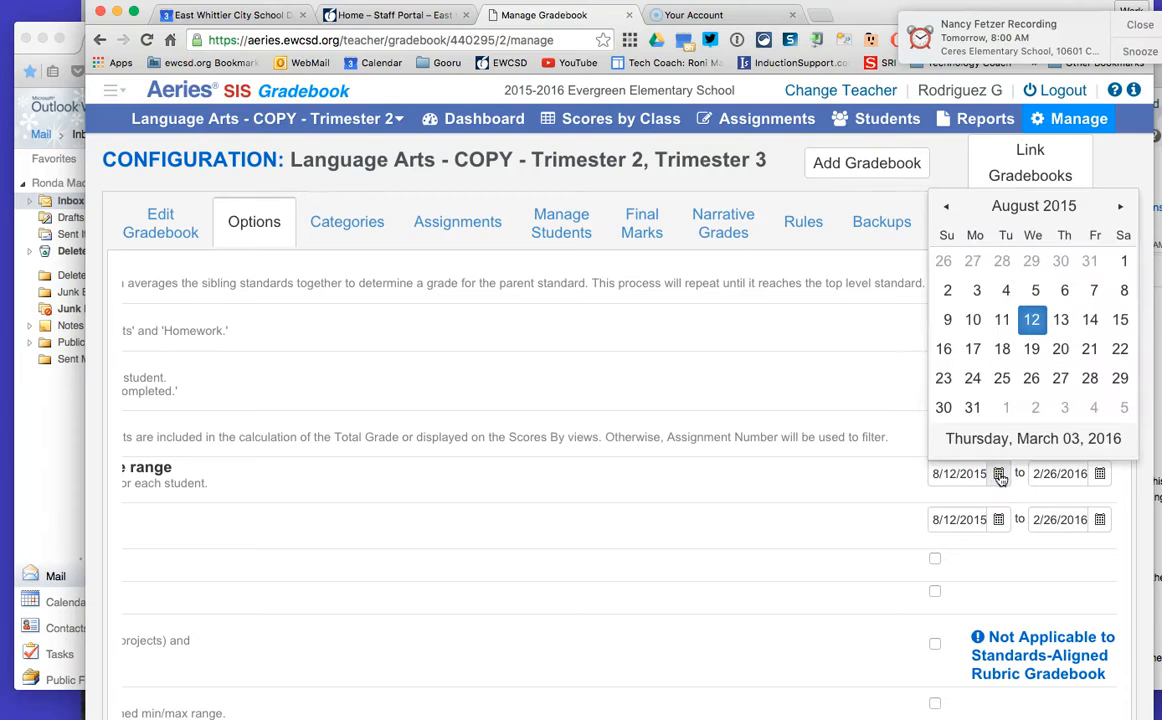
pyautogui.click(1121, 207)
pyautogui.click(1121, 208)
pyautogui.click(1121, 208)
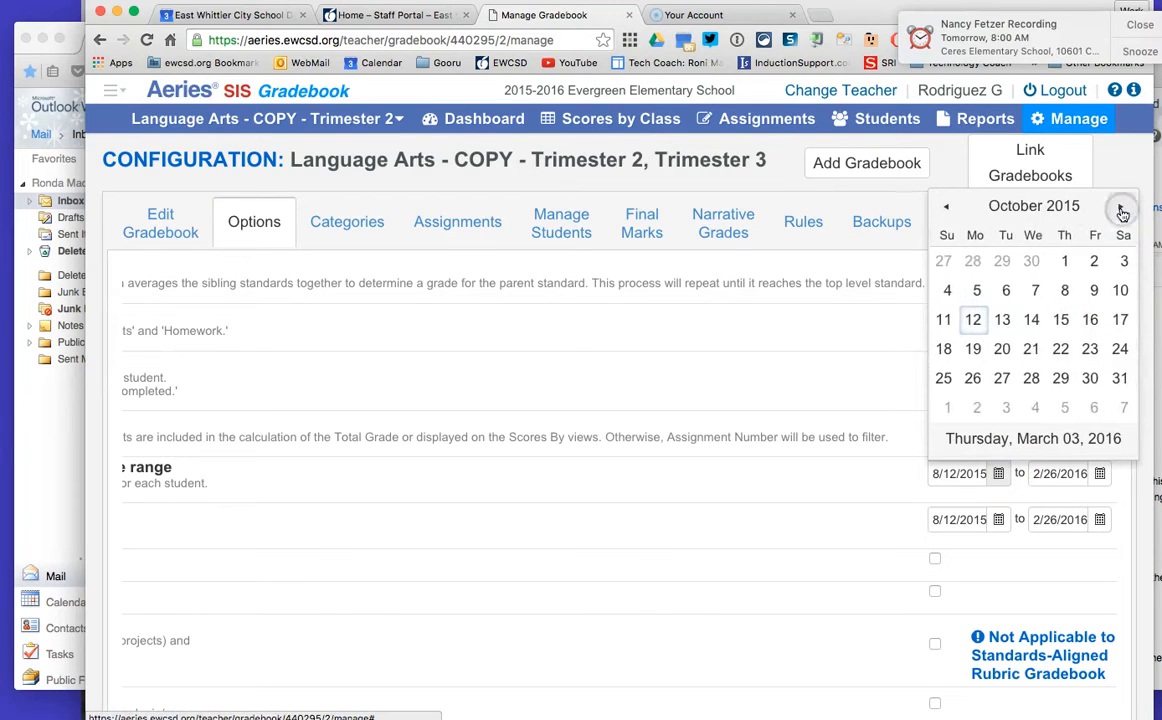
pyautogui.click(1121, 208)
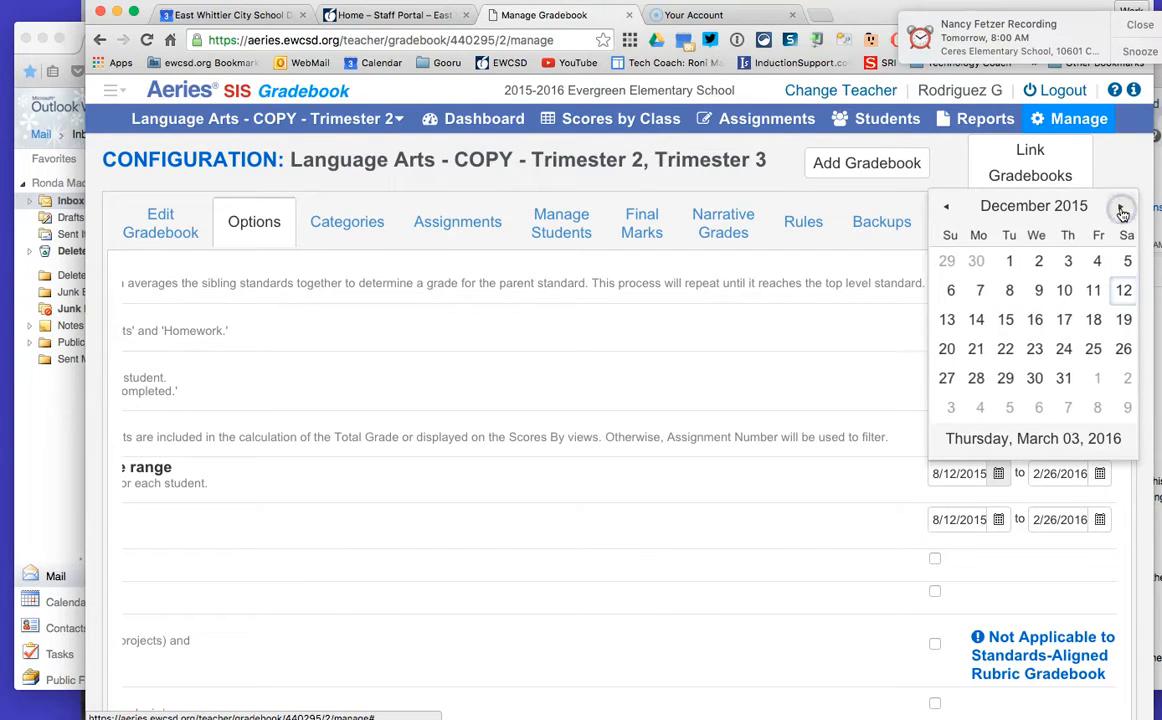
pyautogui.click(1121, 208)
pyautogui.click(1120, 208)
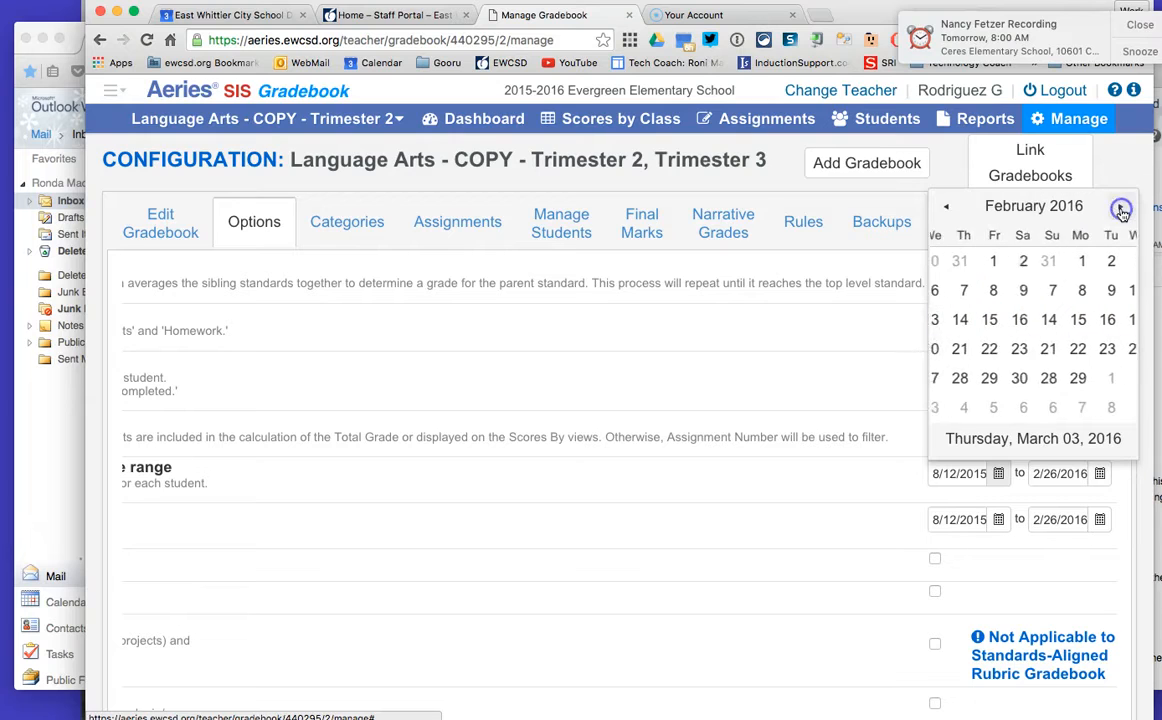
pyautogui.click(973, 380)
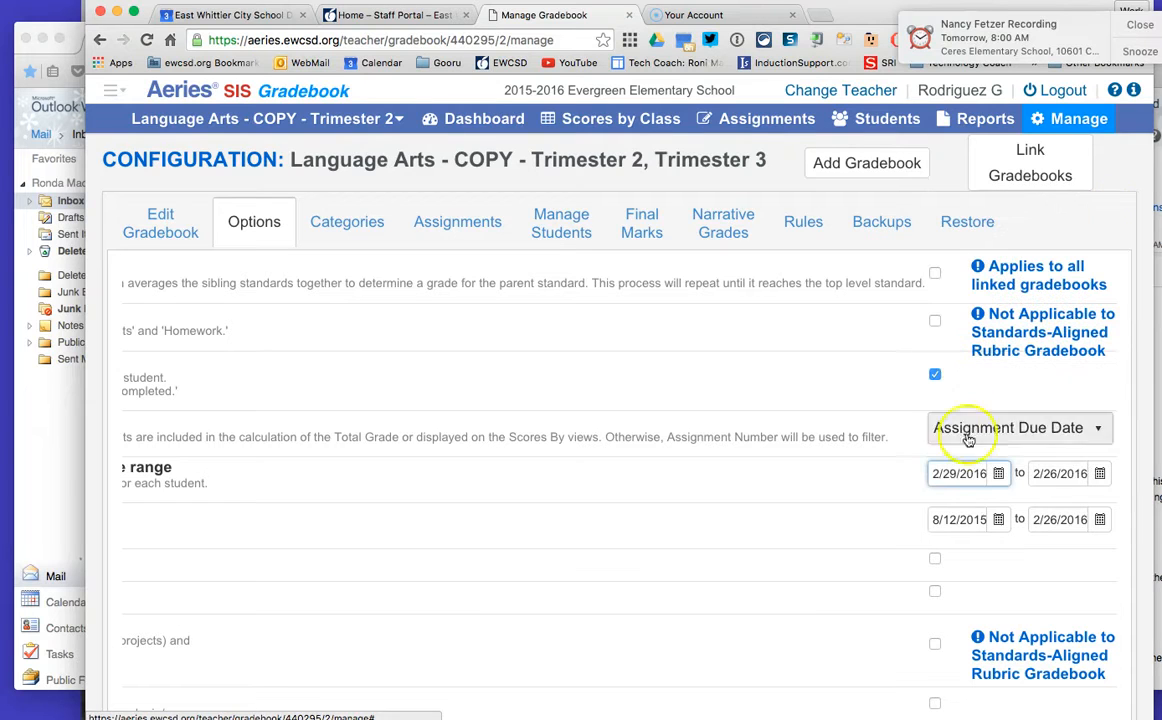
# Step: Set the end of the Calculate Total Grade date range to 6/2/2016
pyautogui.click(1097, 476)
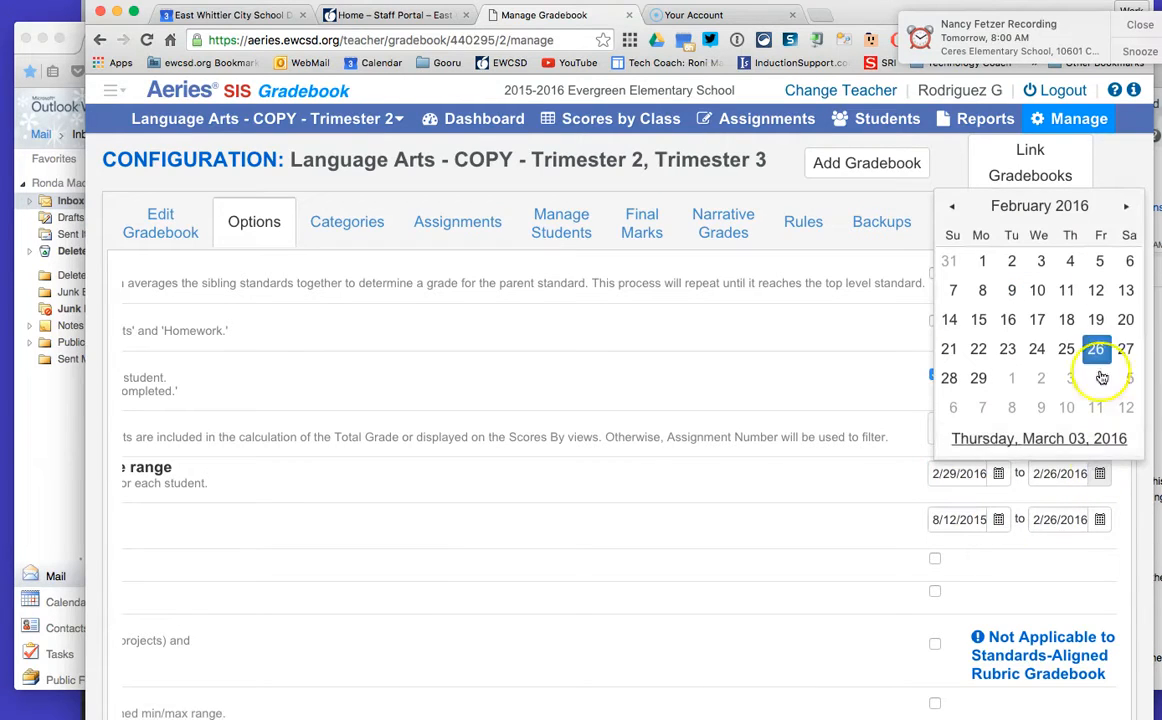
pyautogui.click(1121, 210)
pyautogui.click(1121, 210)
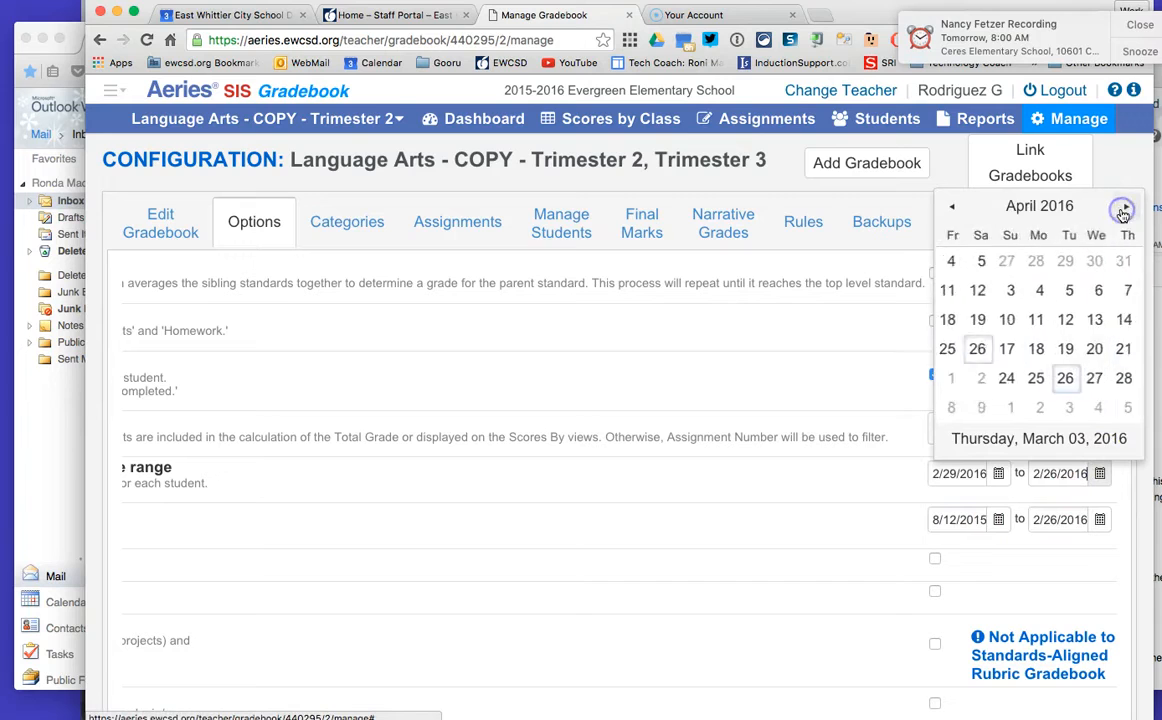
pyautogui.click(1122, 211)
pyautogui.click(1123, 210)
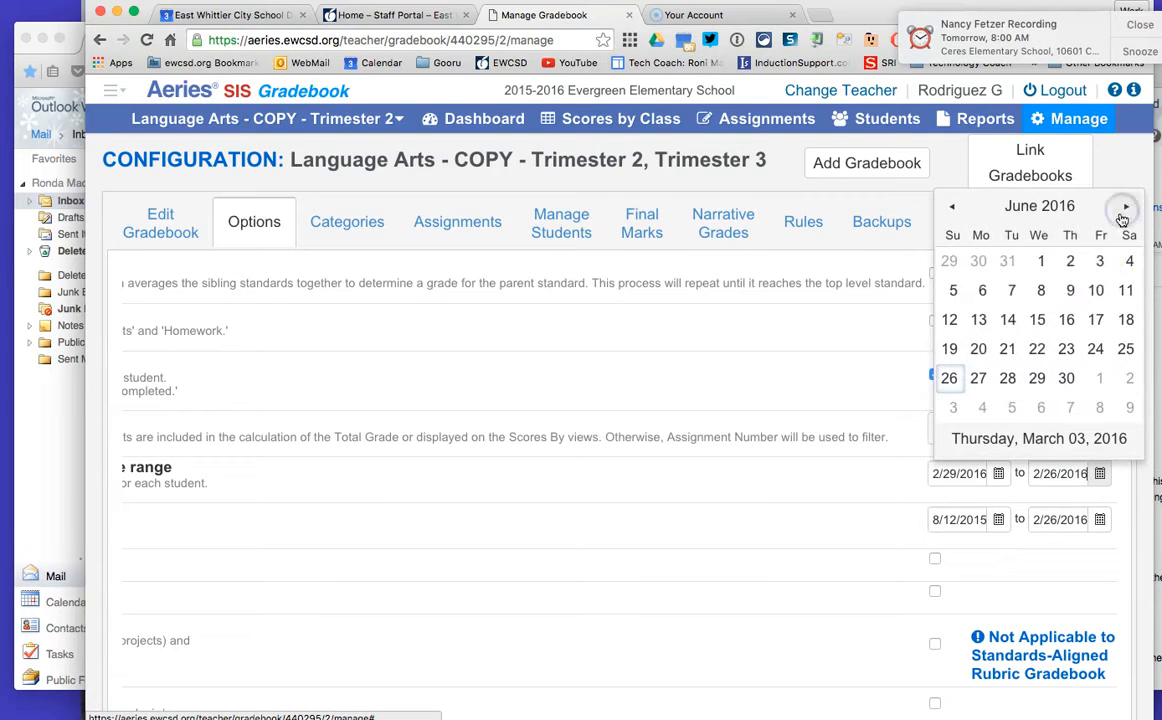
pyautogui.click(1070, 261)
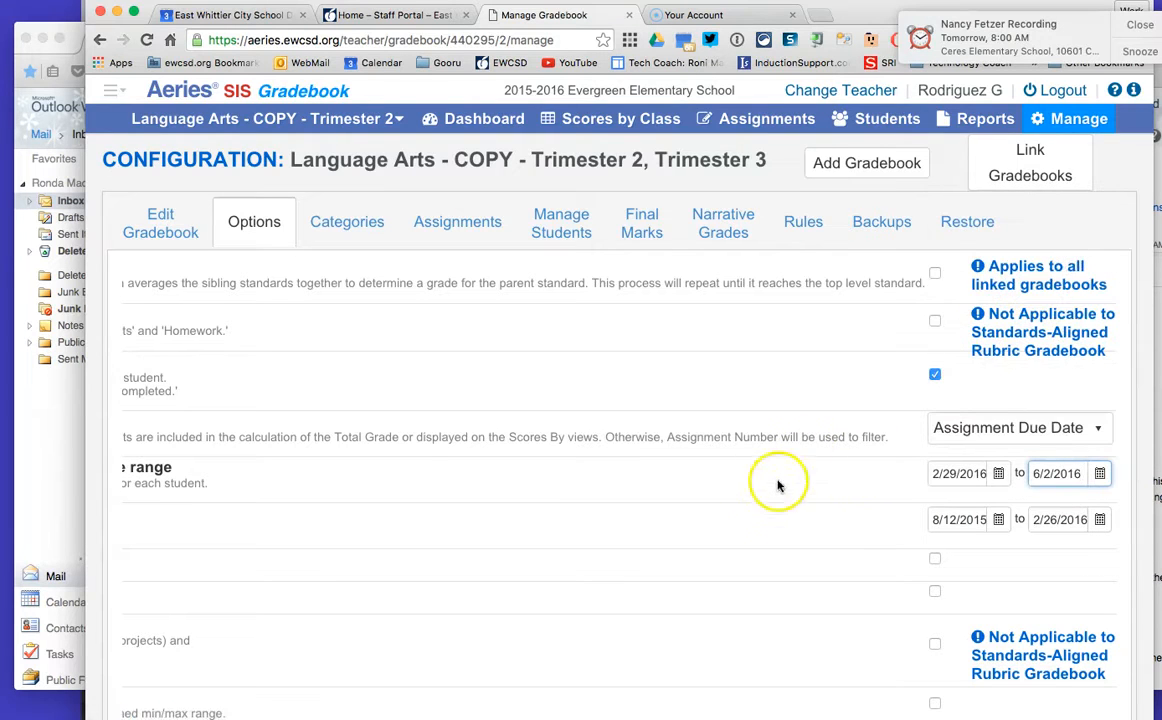
# Step: Set the start of the Display Assignments date range to 2/29/2016
pyautogui.hscroll(-10, 757, 495)
pyautogui.hscroll(-5, 757, 495)
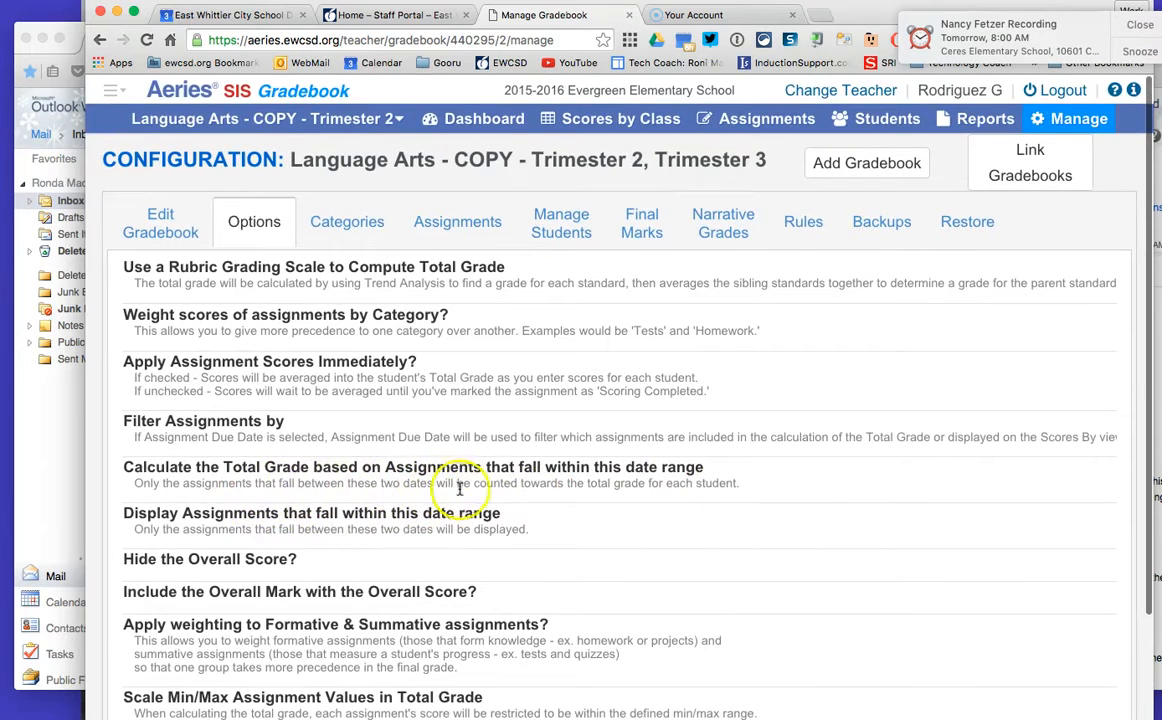
pyautogui.hscroll(1, 743, 491)
pyautogui.hscroll(-1, 743, 491)
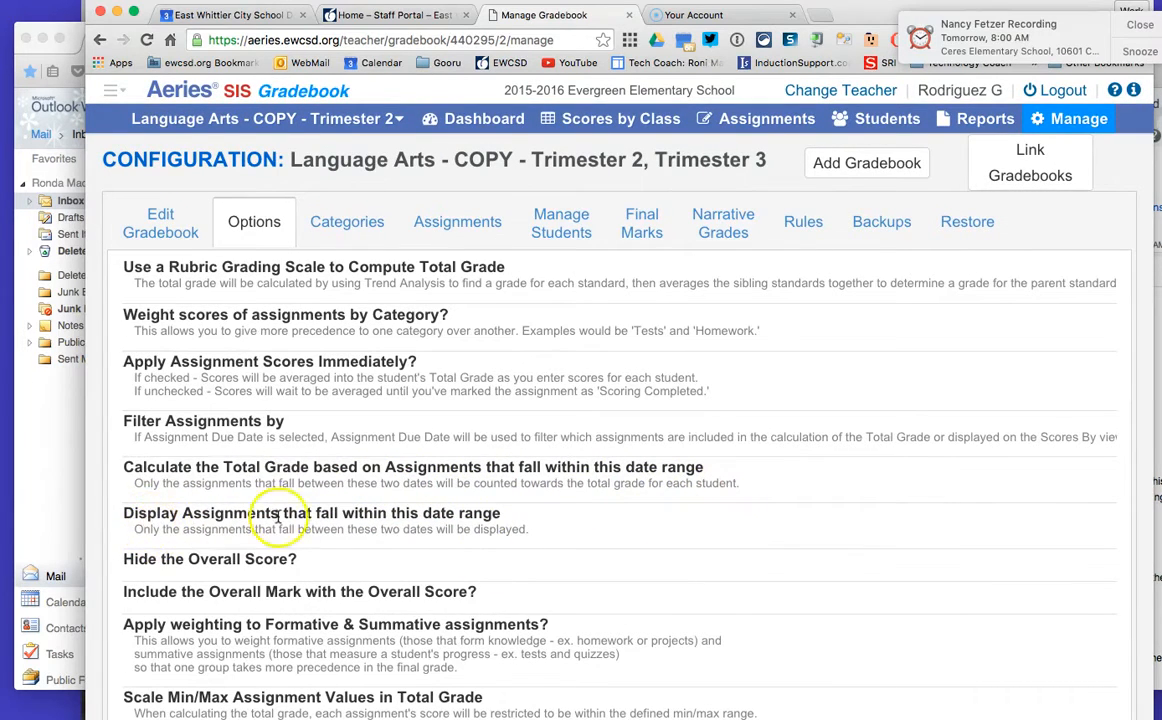
pyautogui.hscroll(10, 623, 532)
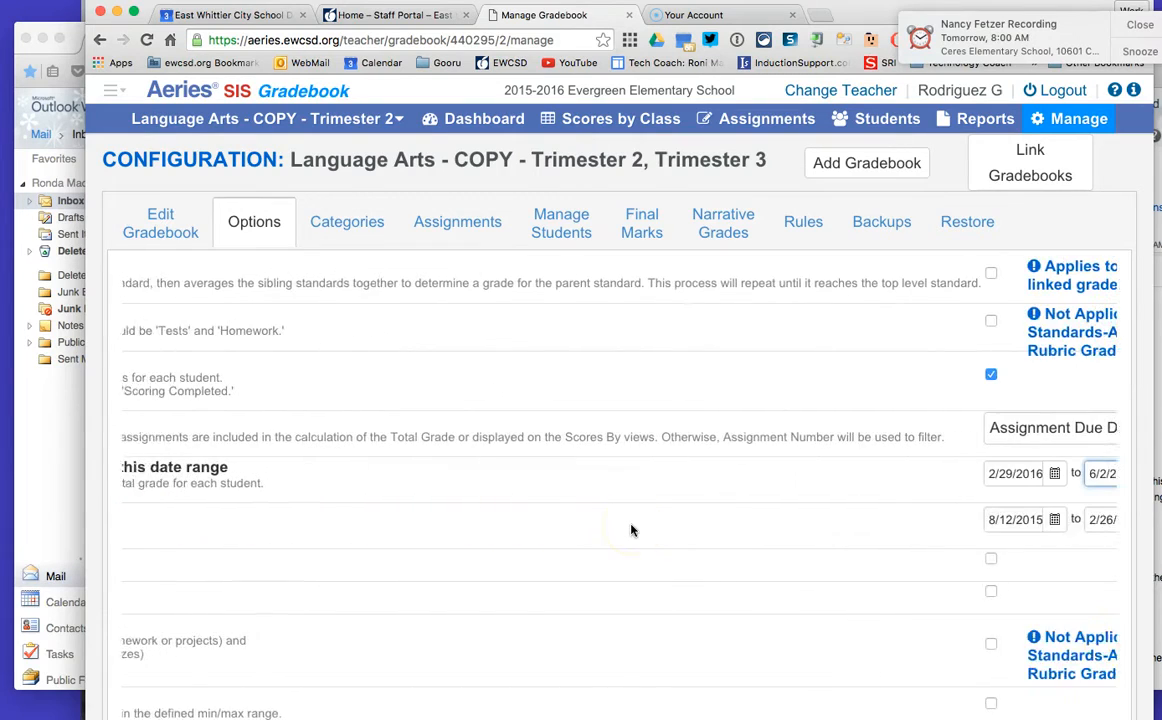
pyautogui.click(1000, 521)
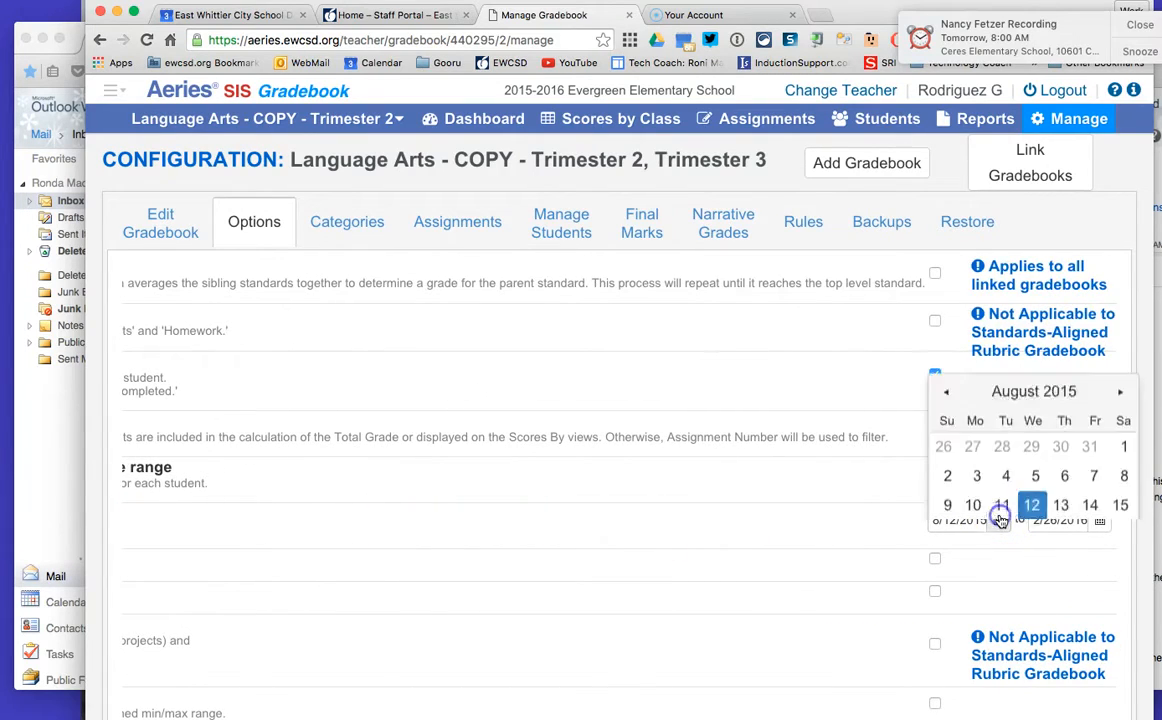
pyautogui.click(1124, 251)
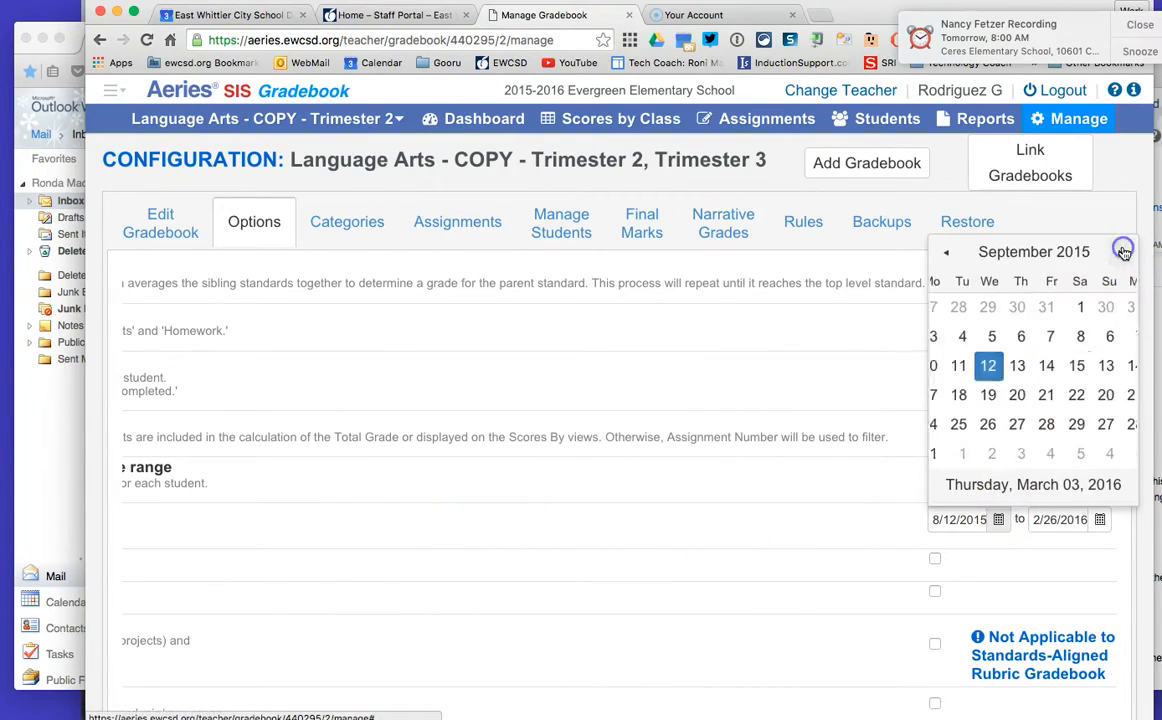
pyautogui.click(1124, 251)
pyautogui.click(1124, 251)
pyautogui.click(1124, 251)
pyautogui.click(1124, 251)
pyautogui.click(1124, 251)
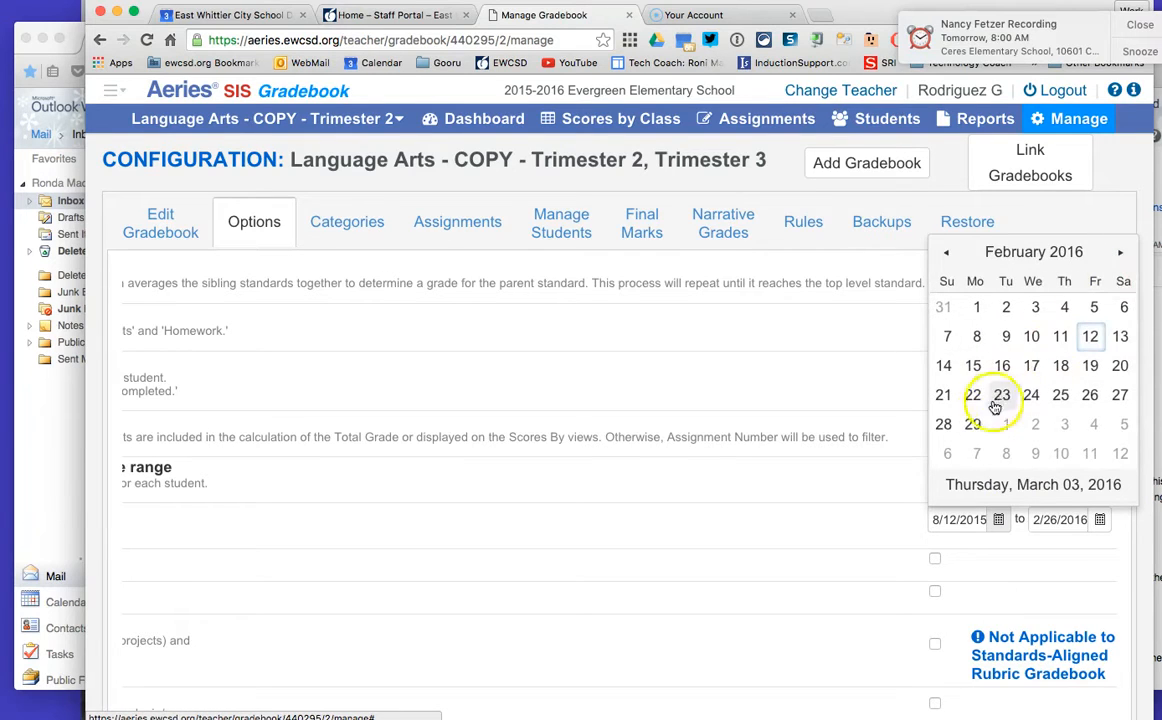
pyautogui.click(972, 424)
# Step: Set the end of the Display Assignments date range to 6/2/2016
pyautogui.click(1102, 525)
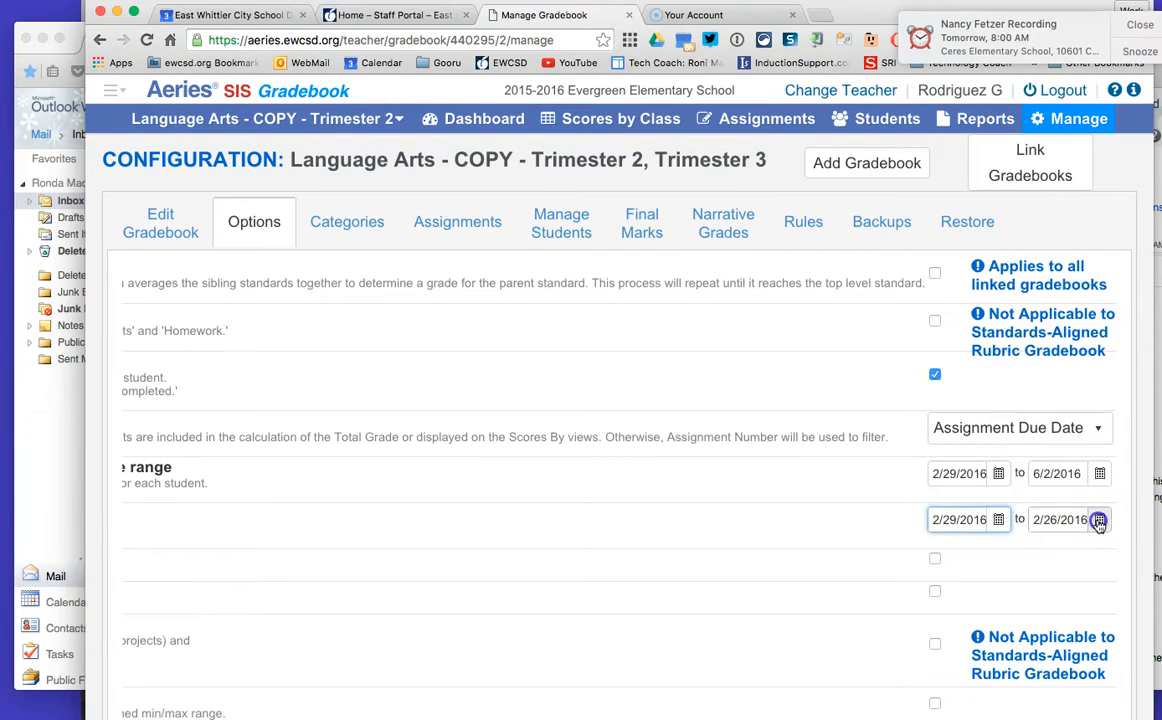
pyautogui.click(1122, 255)
pyautogui.click(1122, 255)
pyautogui.click(1122, 255)
pyautogui.click(1122, 255)
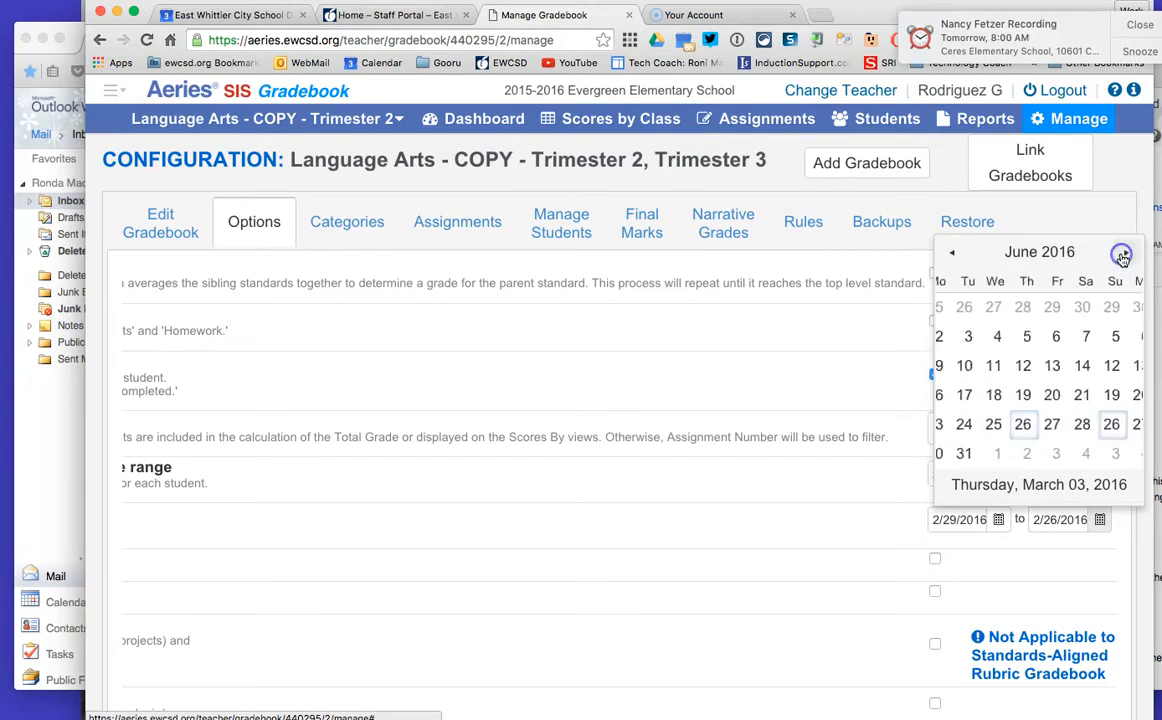
pyautogui.click(1072, 307)
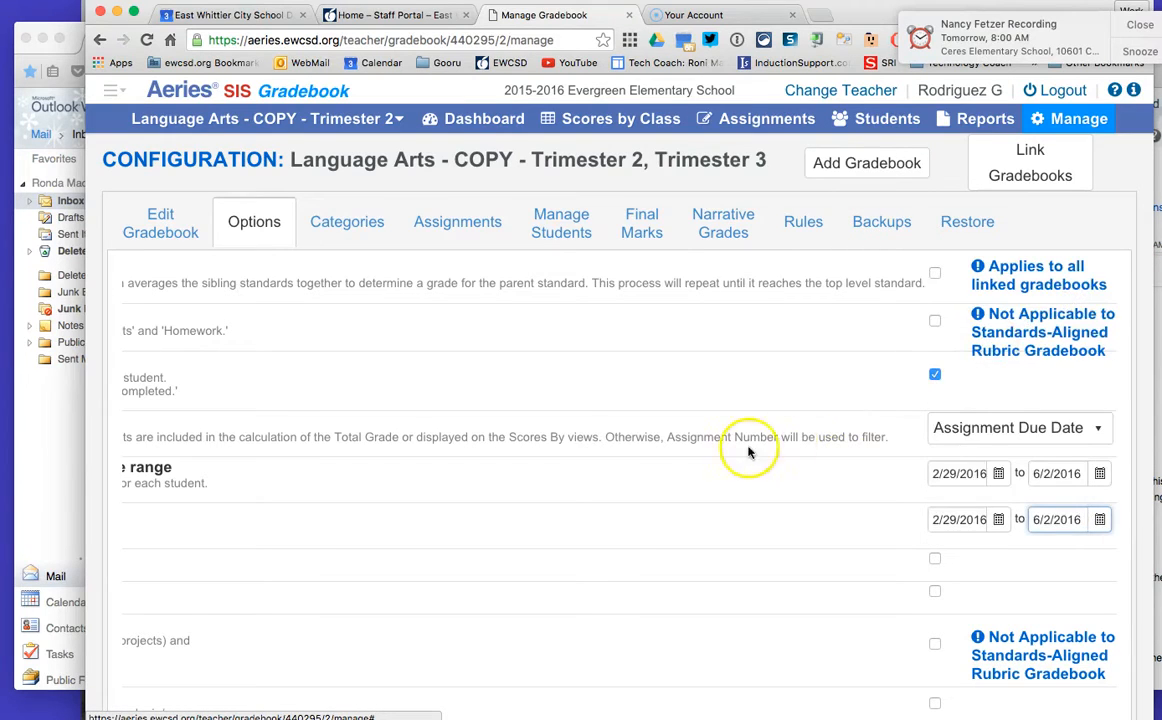
# Step: Open student management, add all entering students to the gradebook and close the enters/leaves window
pyautogui.scroll(-3, 736, 454)
pyautogui.hscroll(-5, 738, 454)
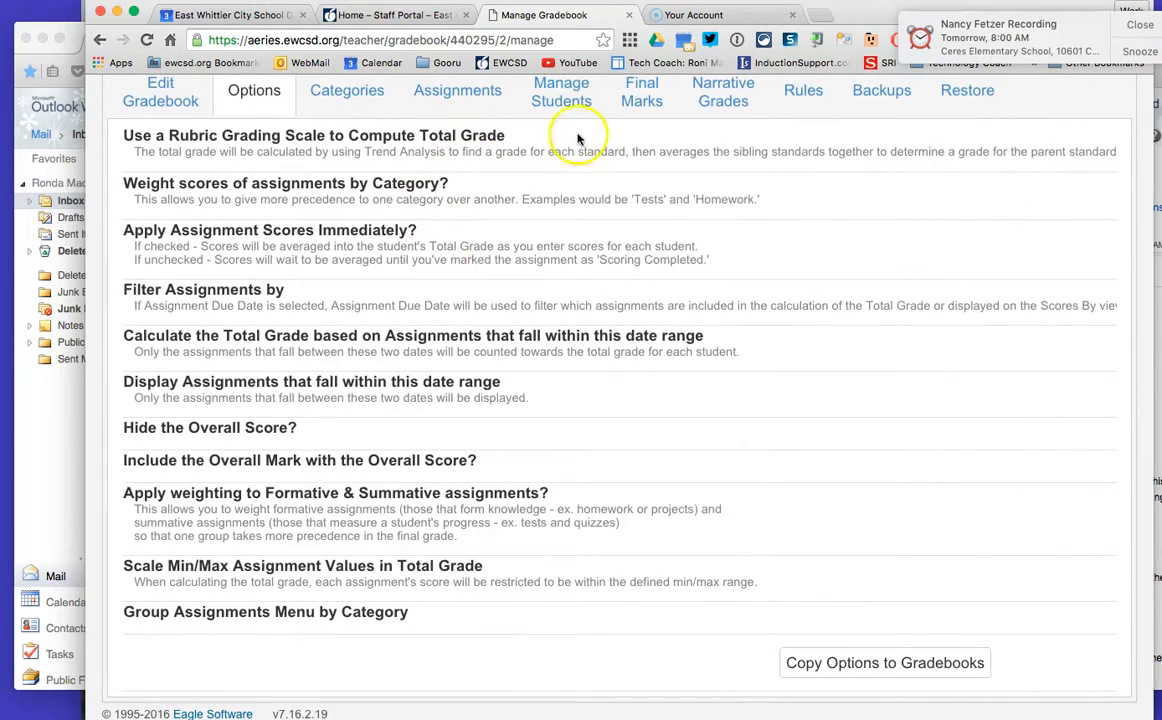
pyautogui.click(565, 98)
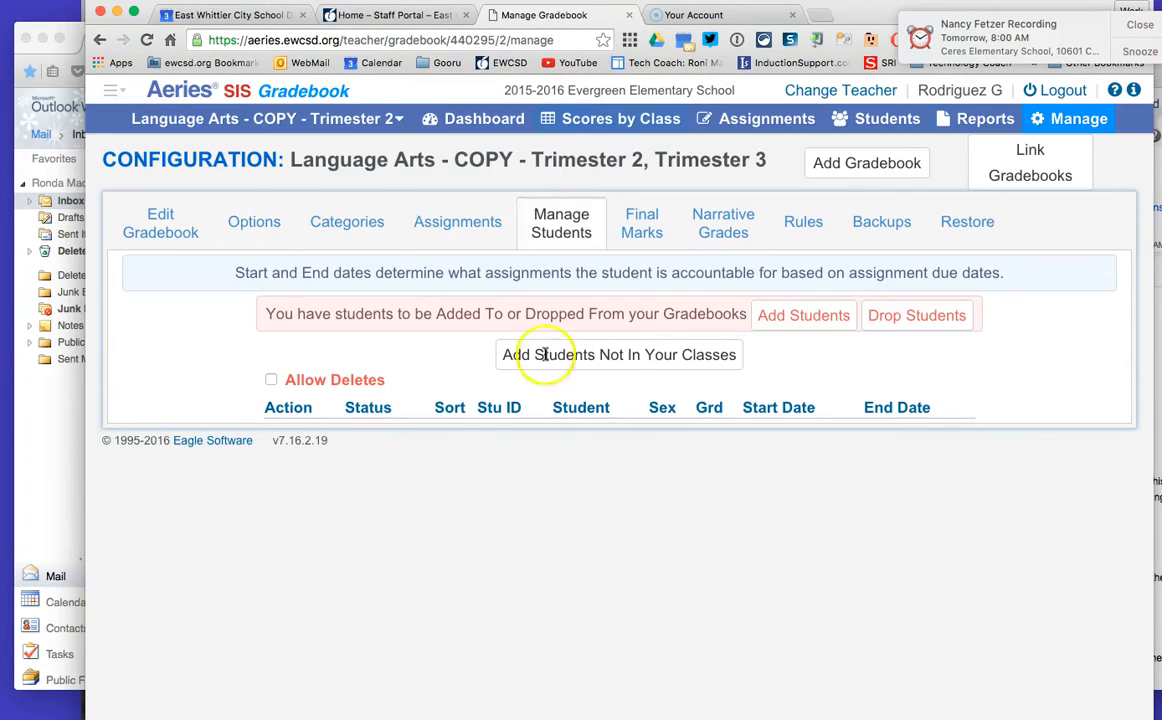
pyautogui.click(769, 324)
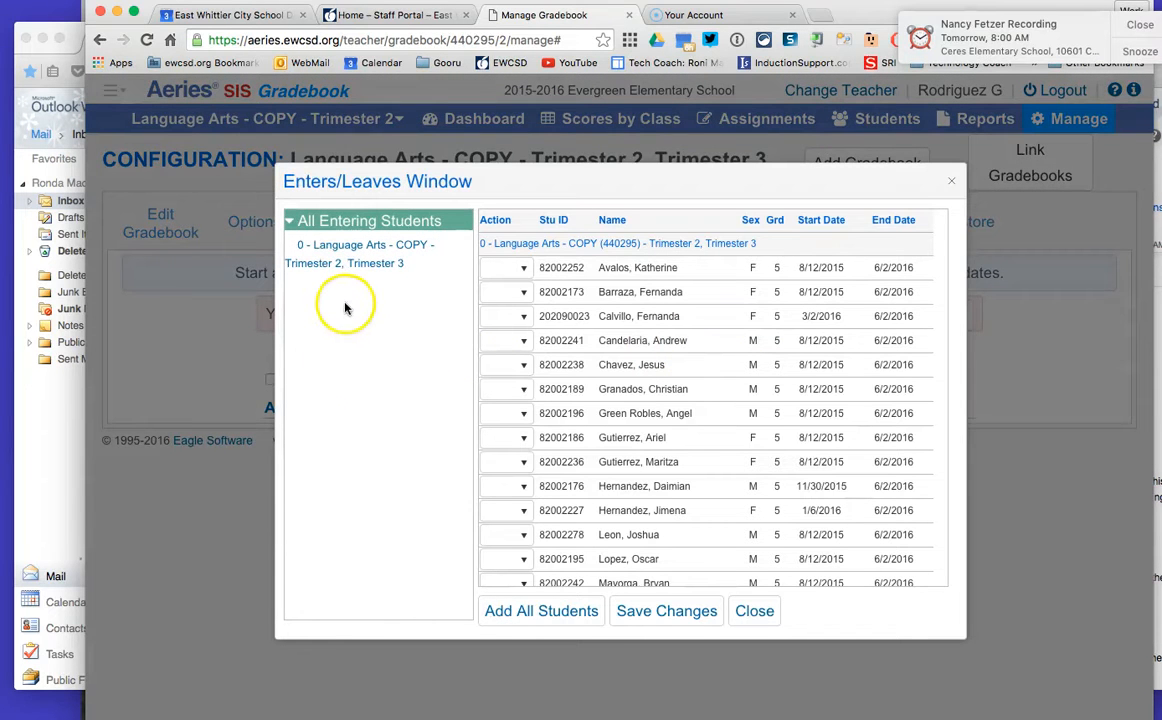
pyautogui.click(545, 613)
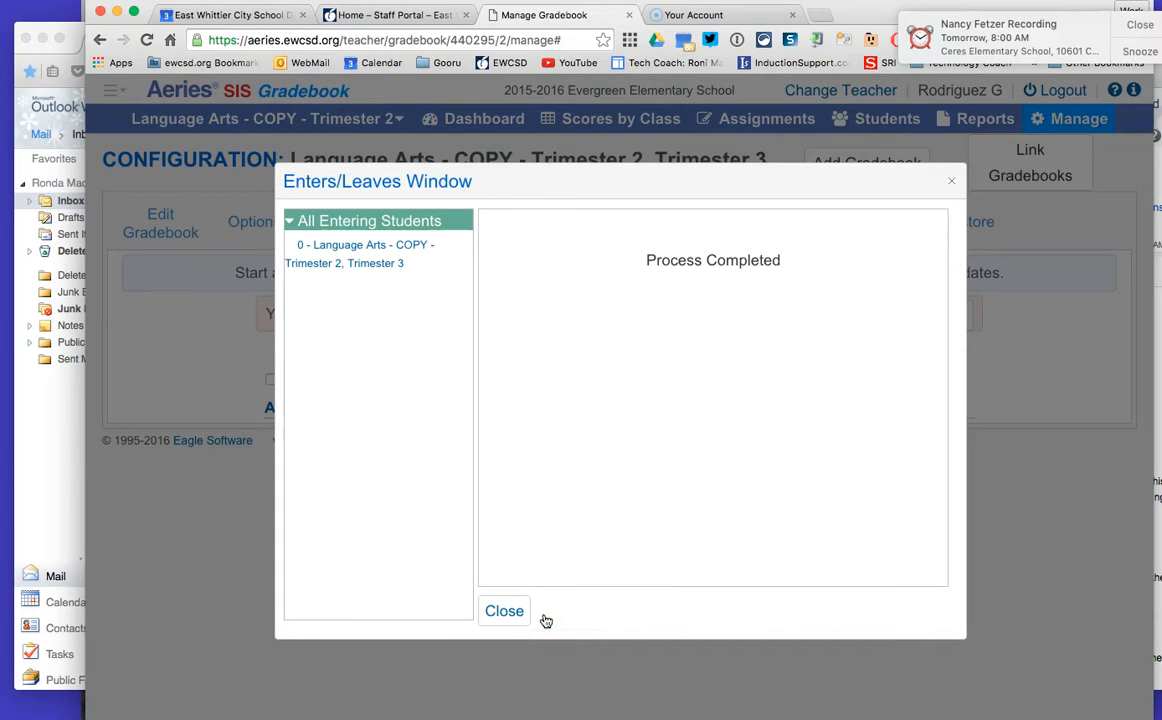
pyautogui.click(506, 616)
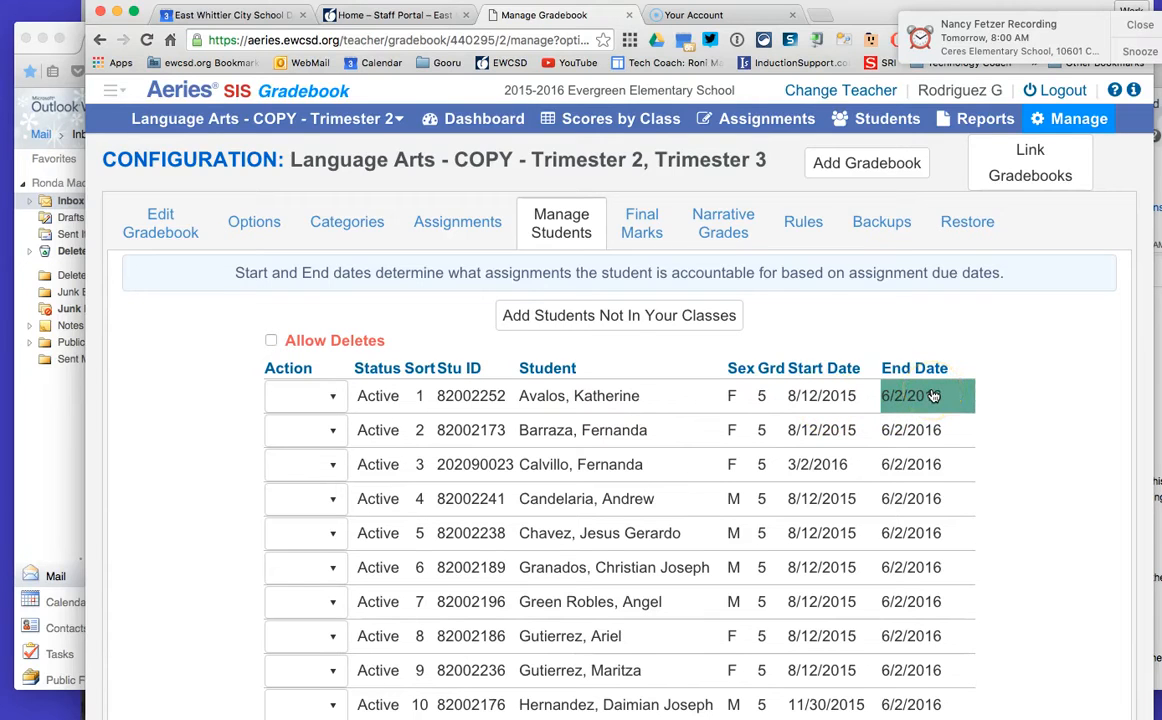
# Step: Review the students' start and end dates in the gradebook's student list
pyautogui.scroll(-5, 950, 535)
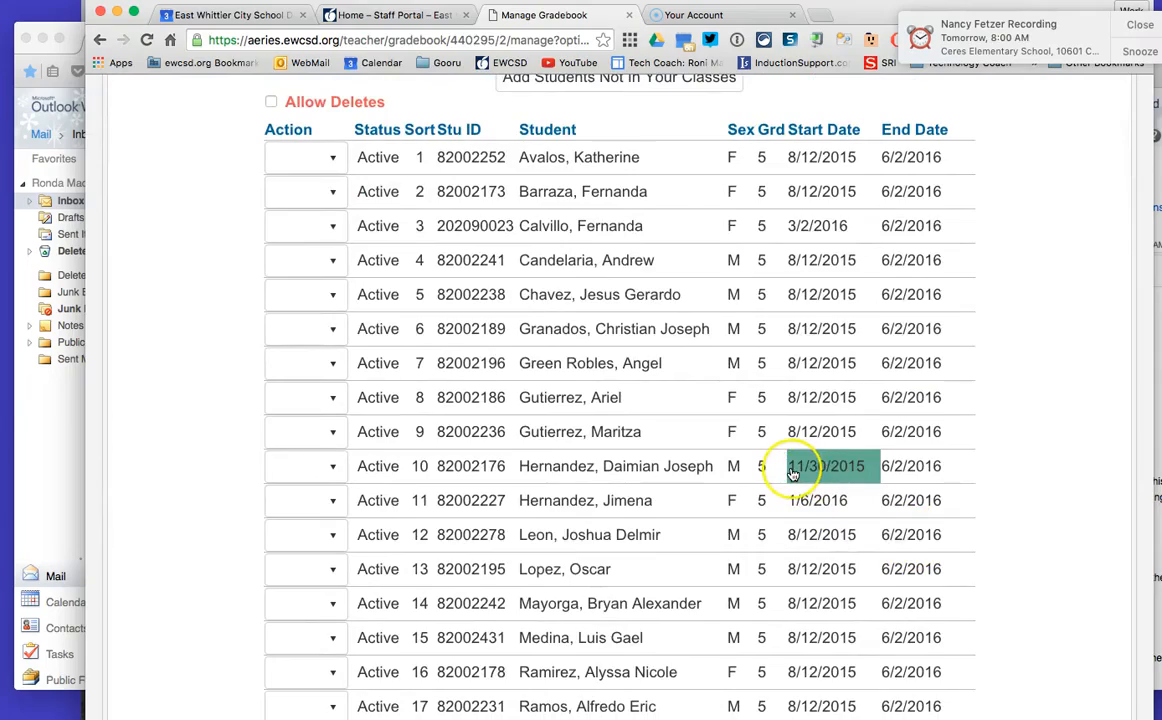
pyautogui.scroll(-10, 792, 473)
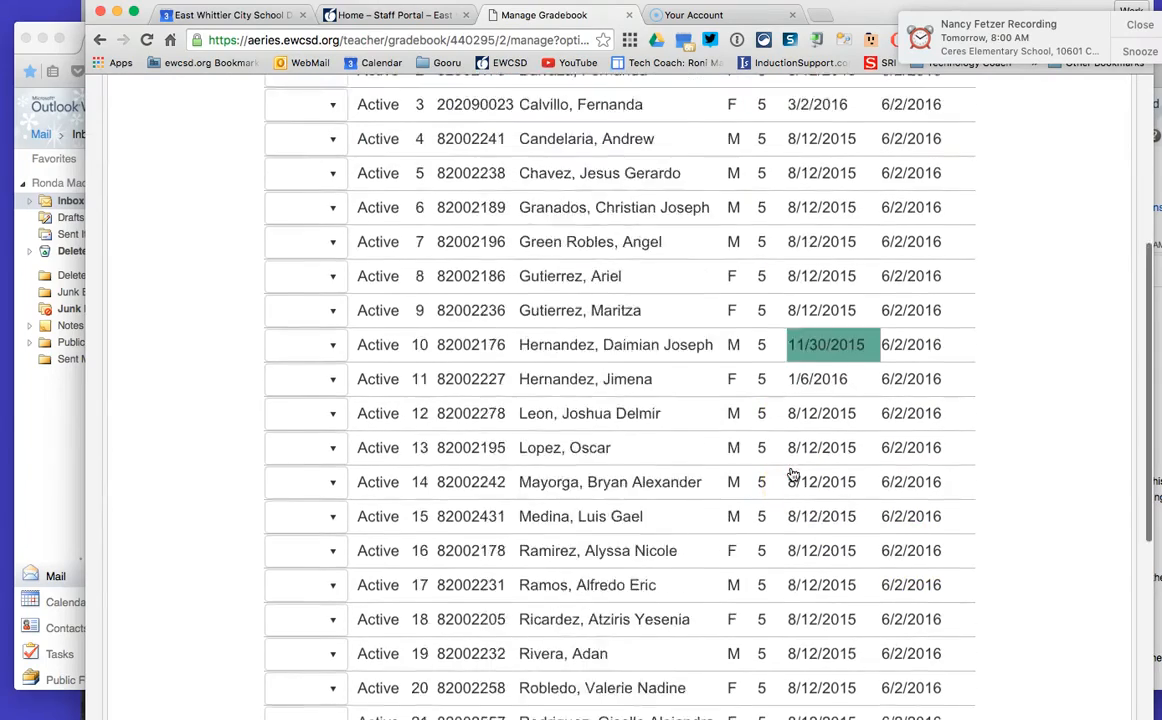
pyautogui.scroll(13, 792, 473)
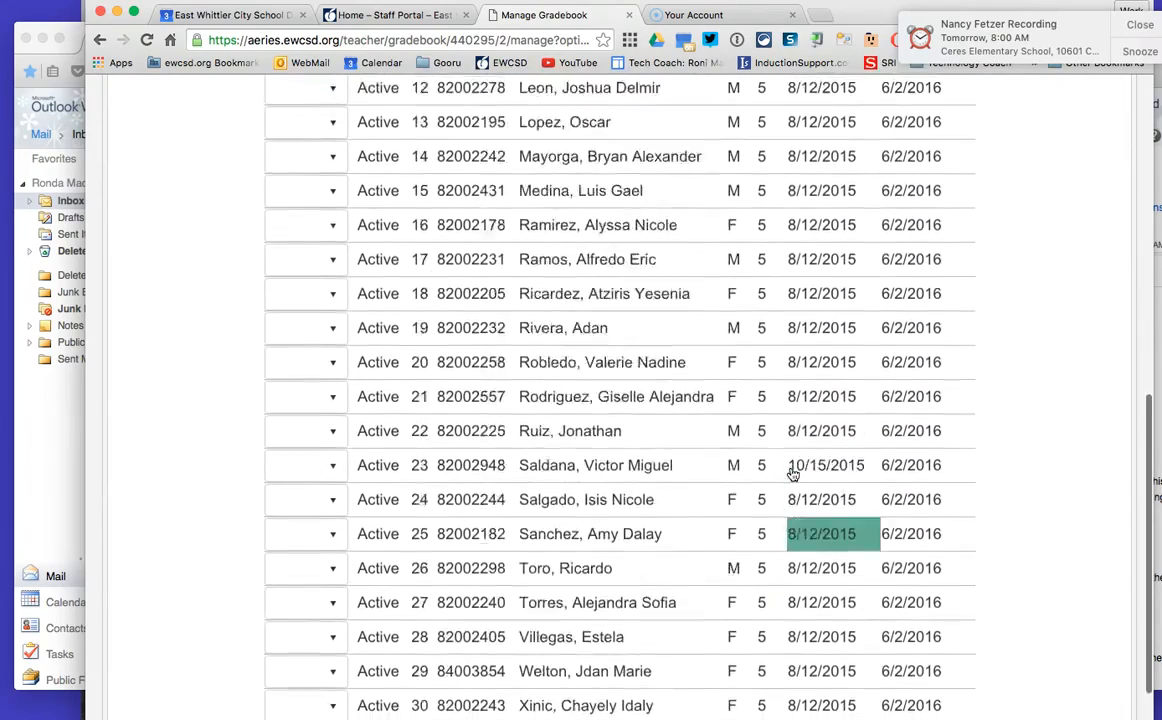
pyautogui.click(793, 466)
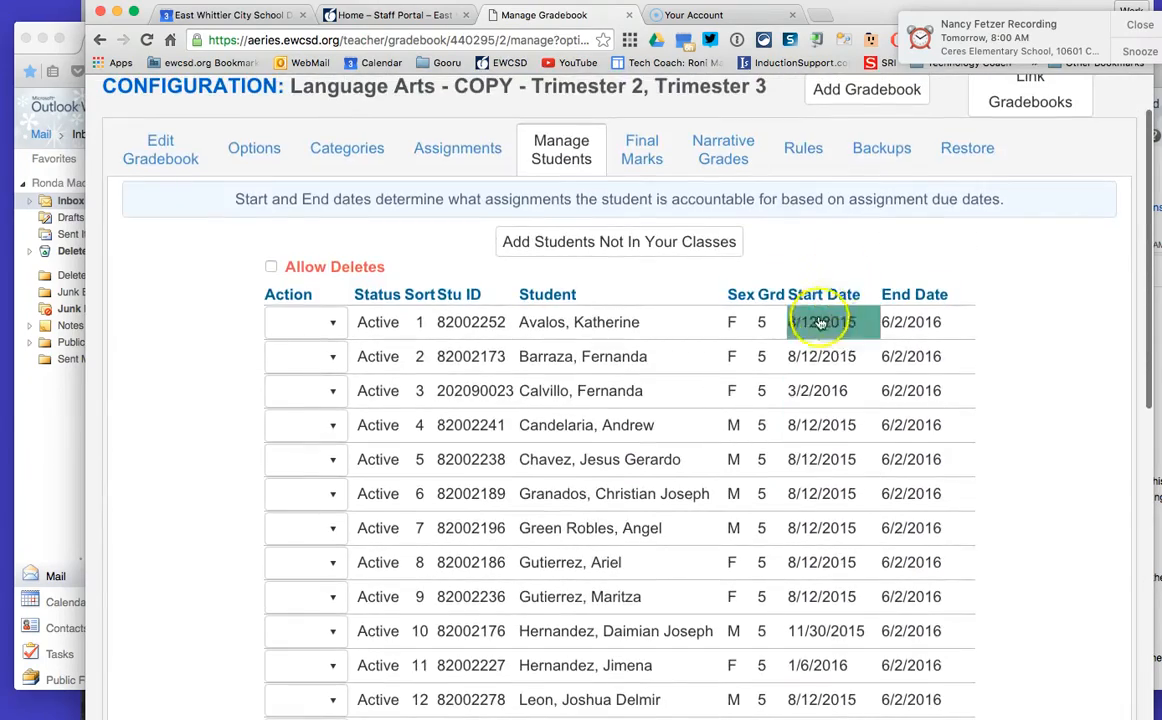